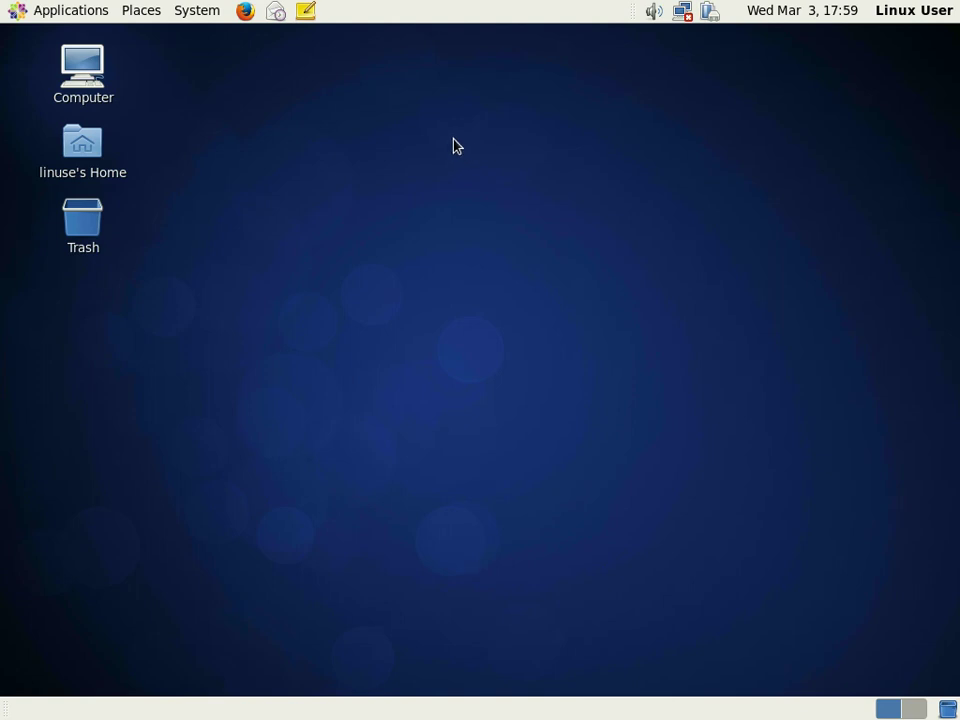
- Browse each Applications menu category, ending on System Tools
left_click(56, 17)
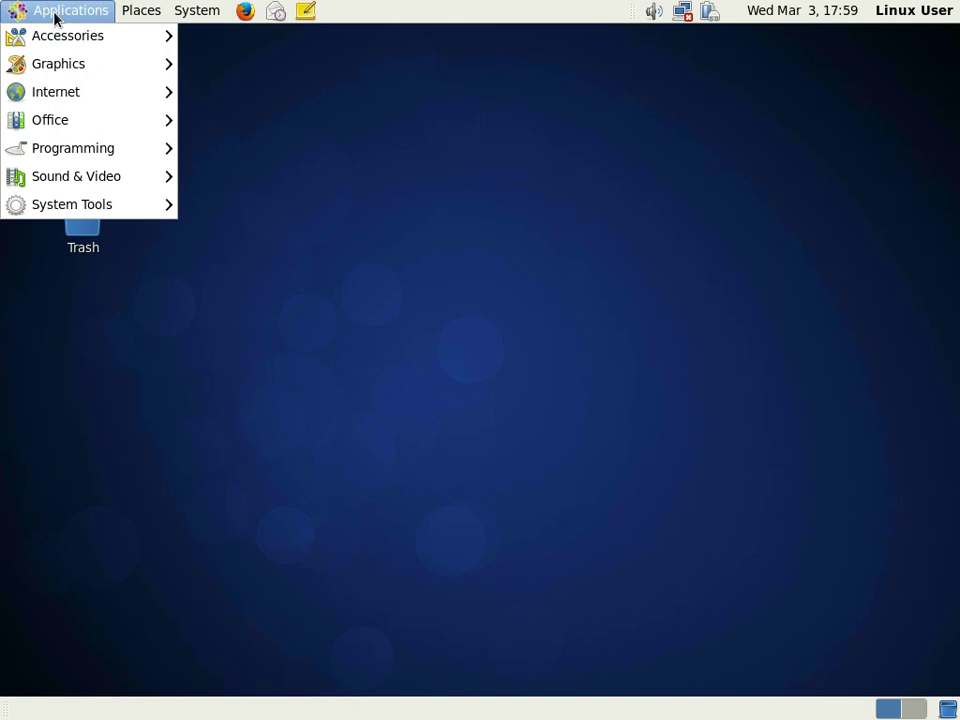
mouse_move(55, 37)
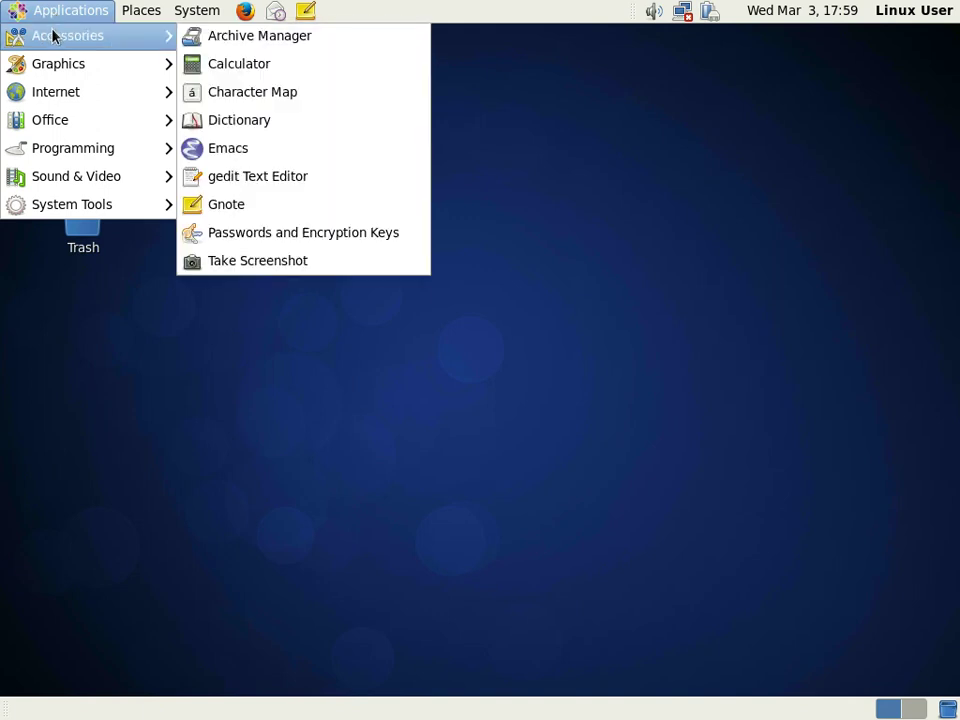
mouse_move(47, 66)
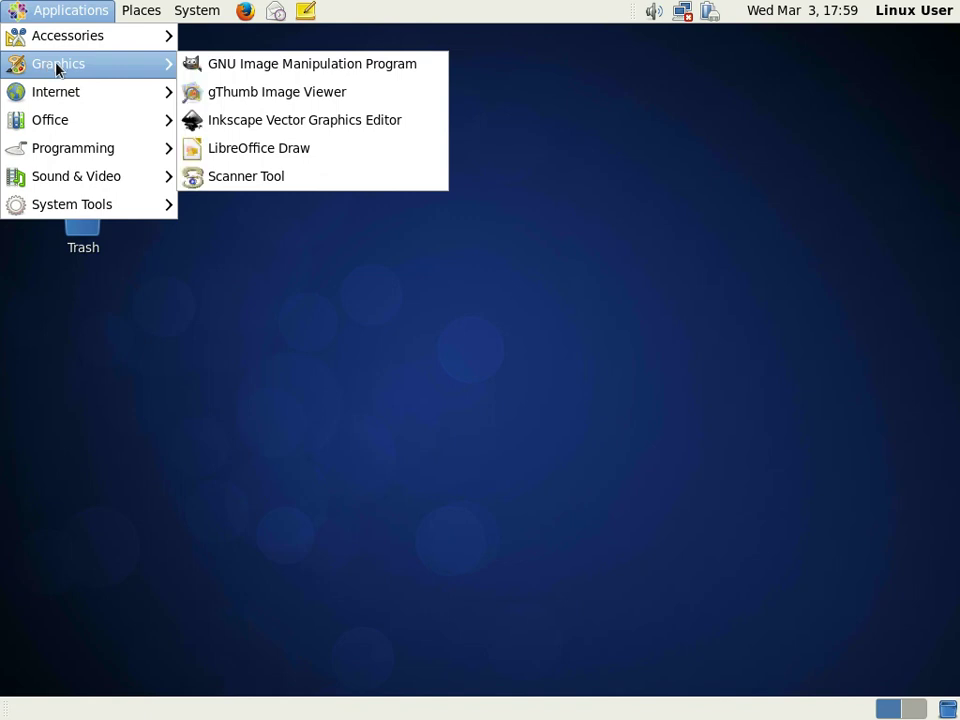
mouse_move(70, 95)
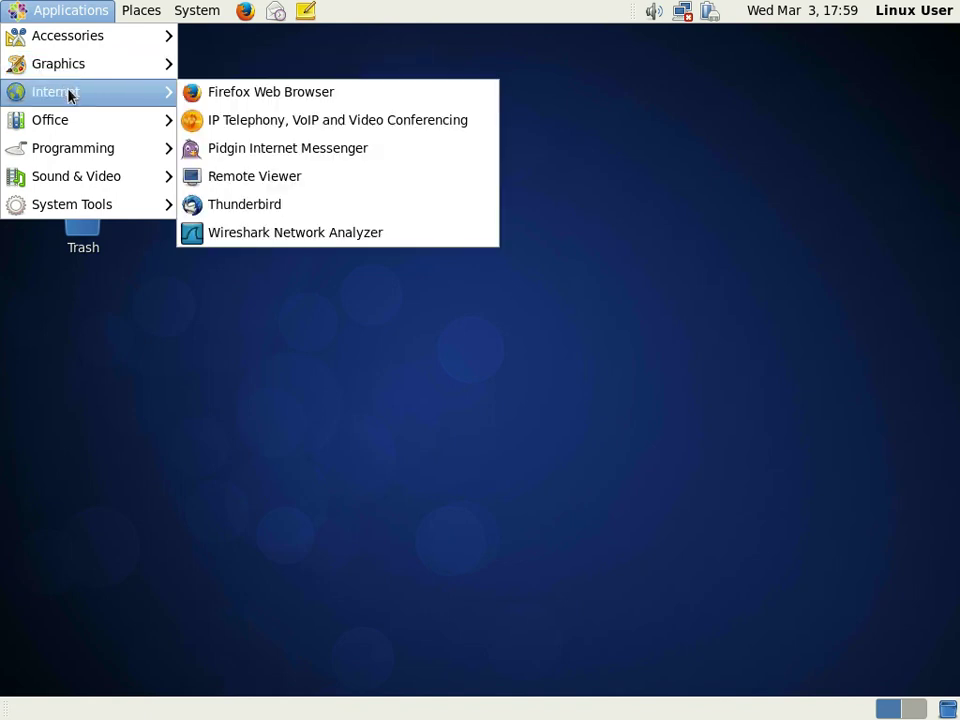
mouse_move(70, 122)
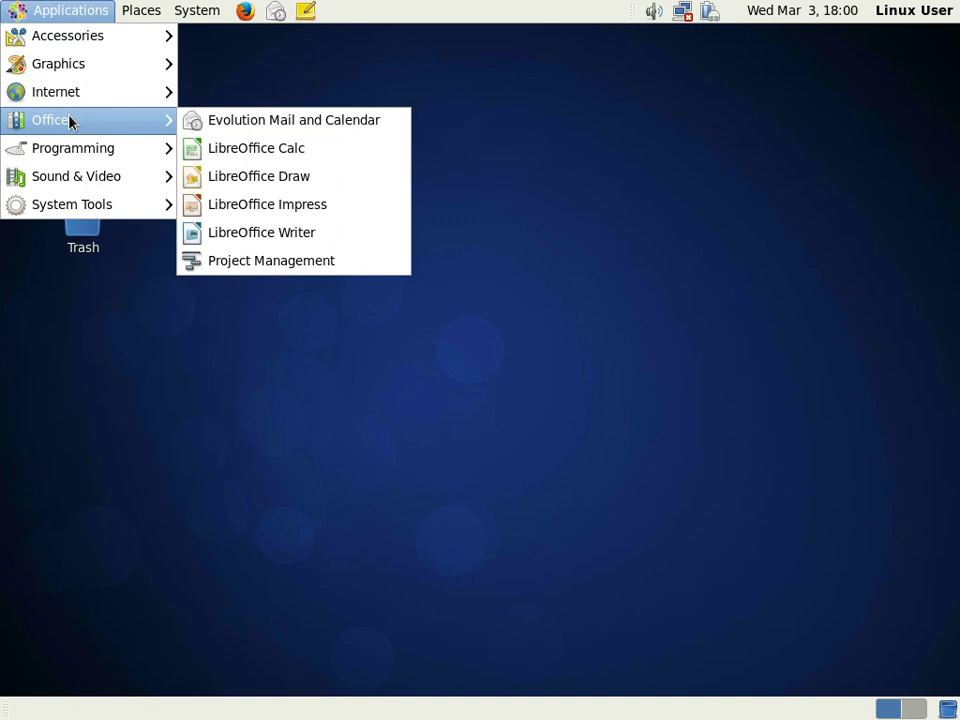
mouse_move(79, 150)
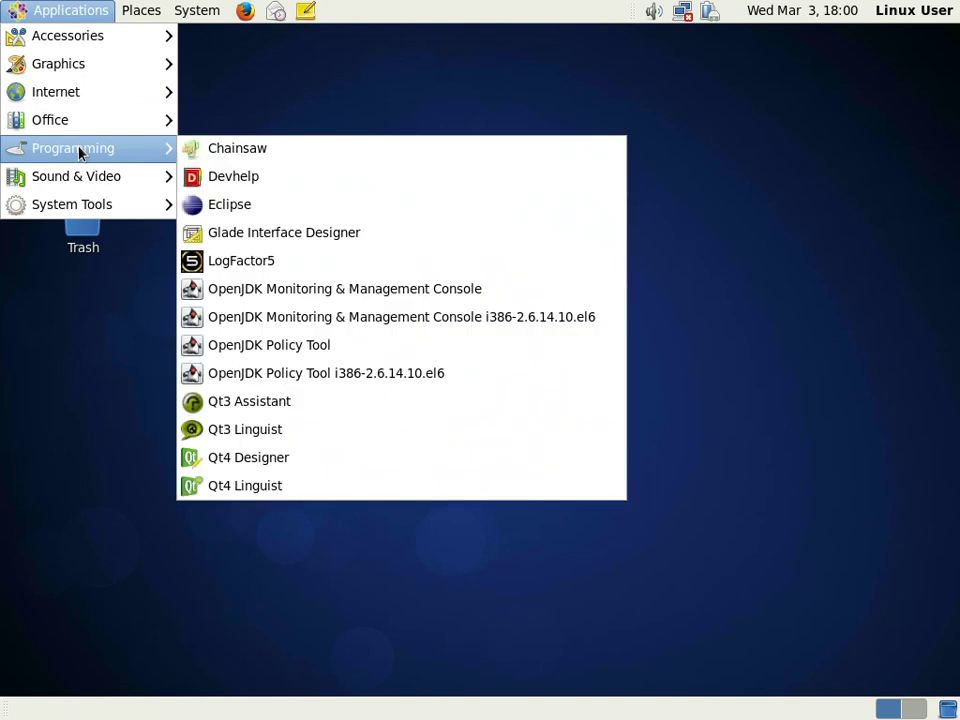
mouse_move(87, 181)
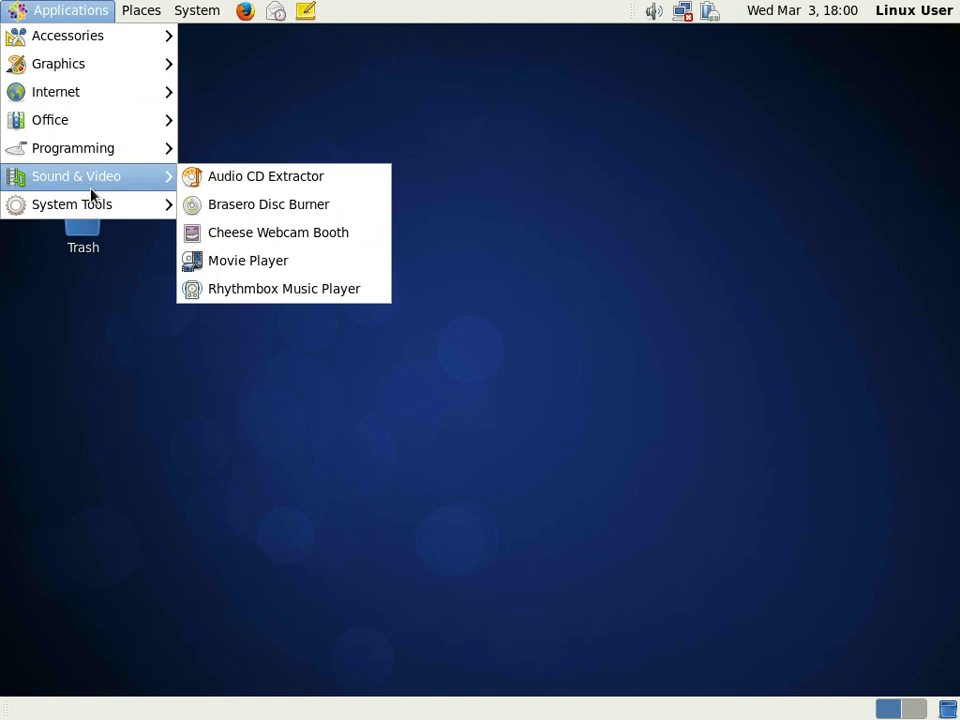
mouse_move(98, 208)
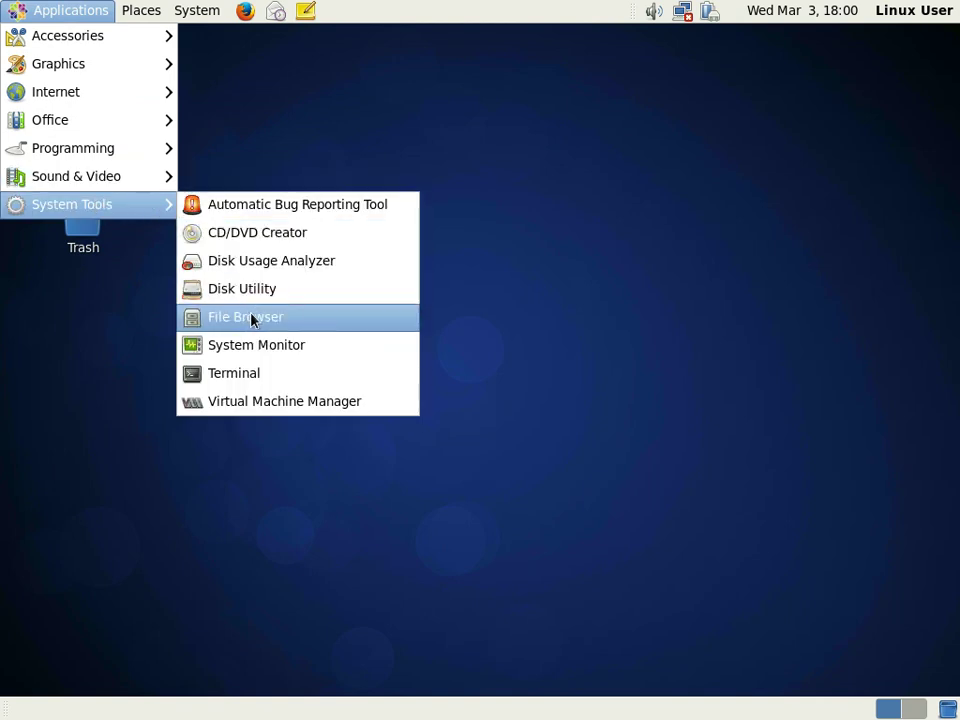
- Add the File Browser and Terminal launchers from System Tools to the panel
right_click(327, 318)
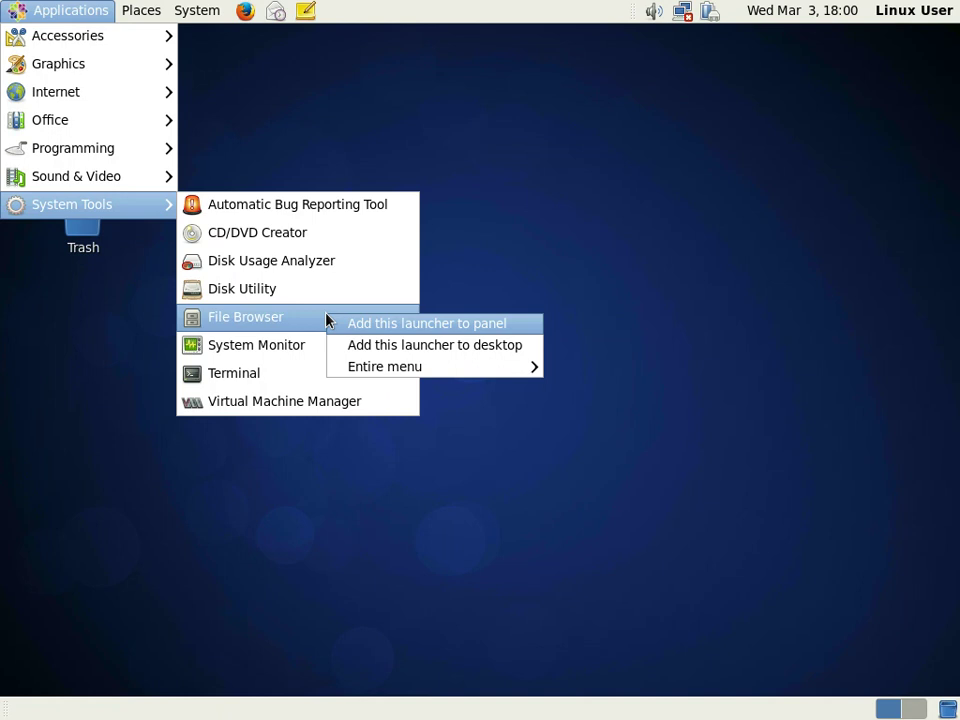
left_click(408, 329)
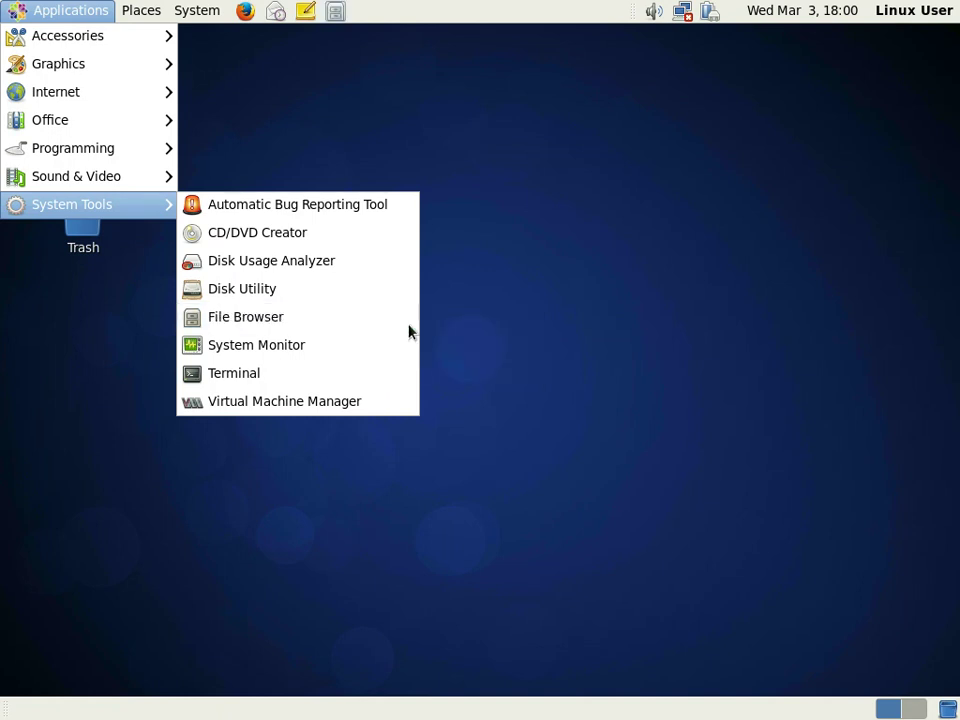
right_click(321, 378)
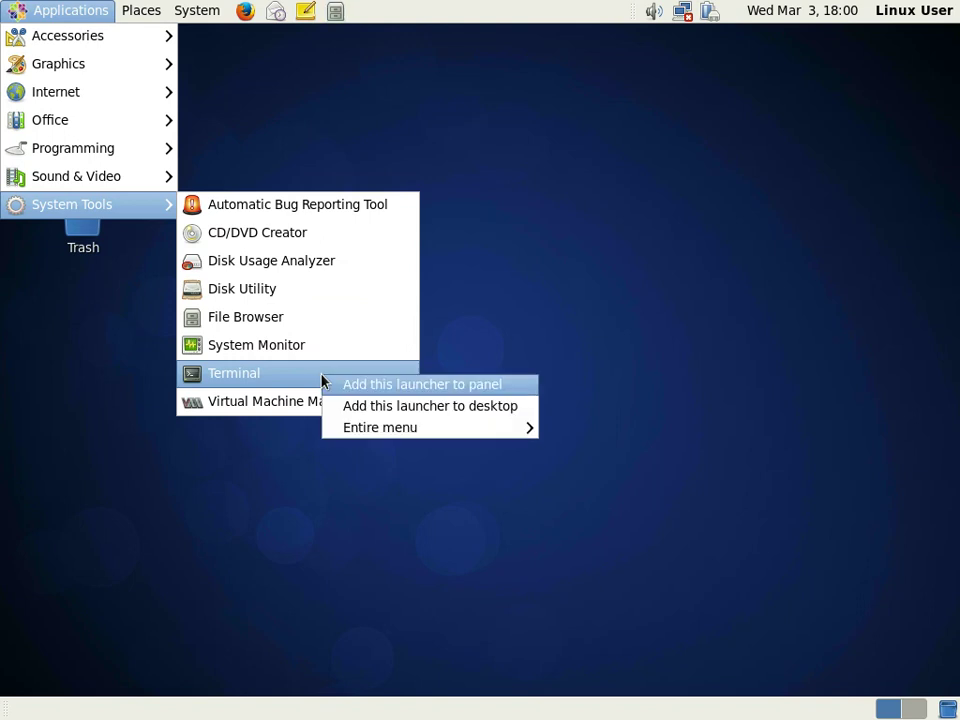
left_click(408, 387)
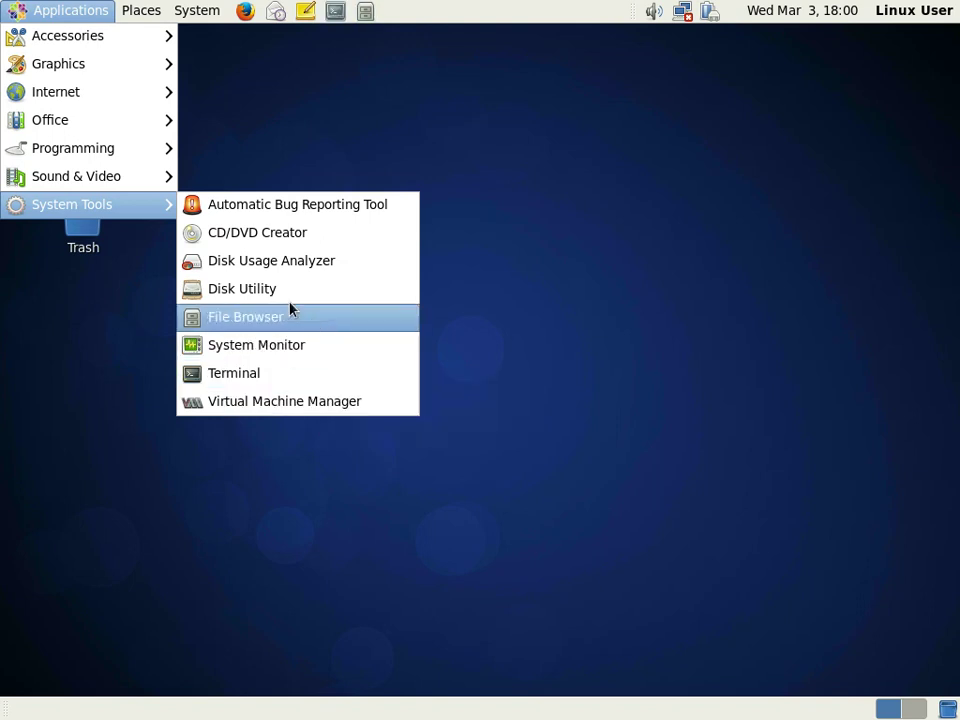
mouse_move(150, 21)
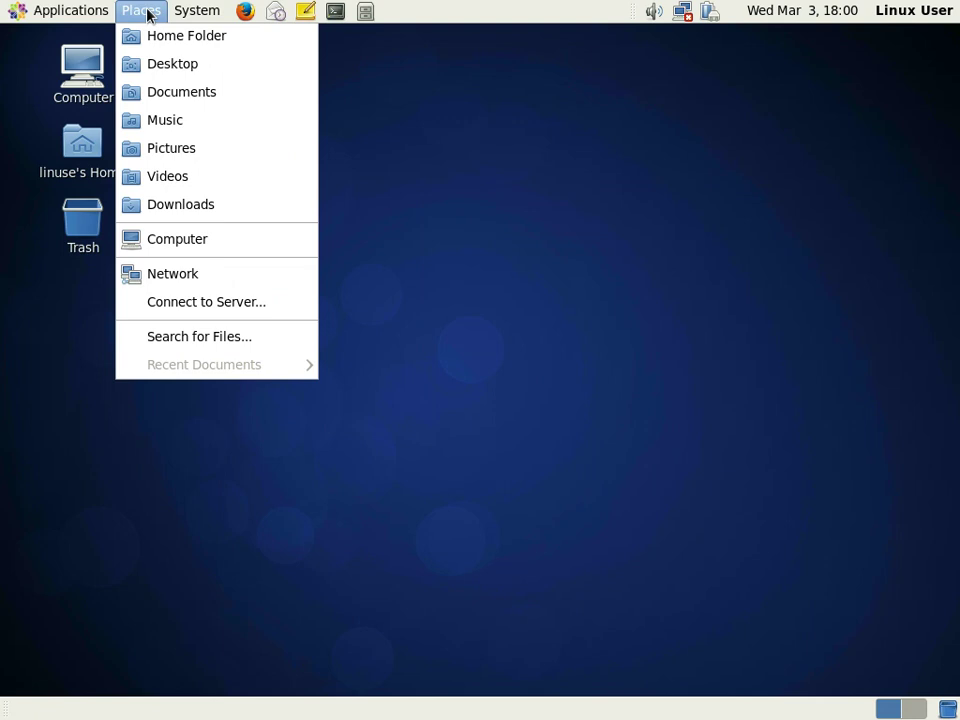
mouse_move(178, 15)
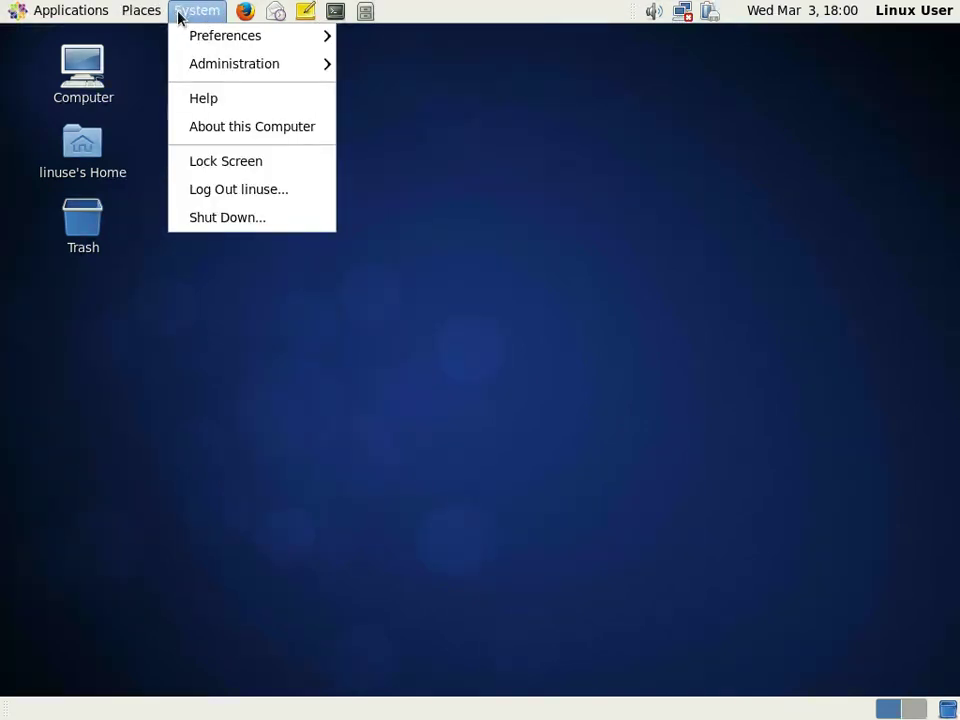
mouse_move(205, 47)
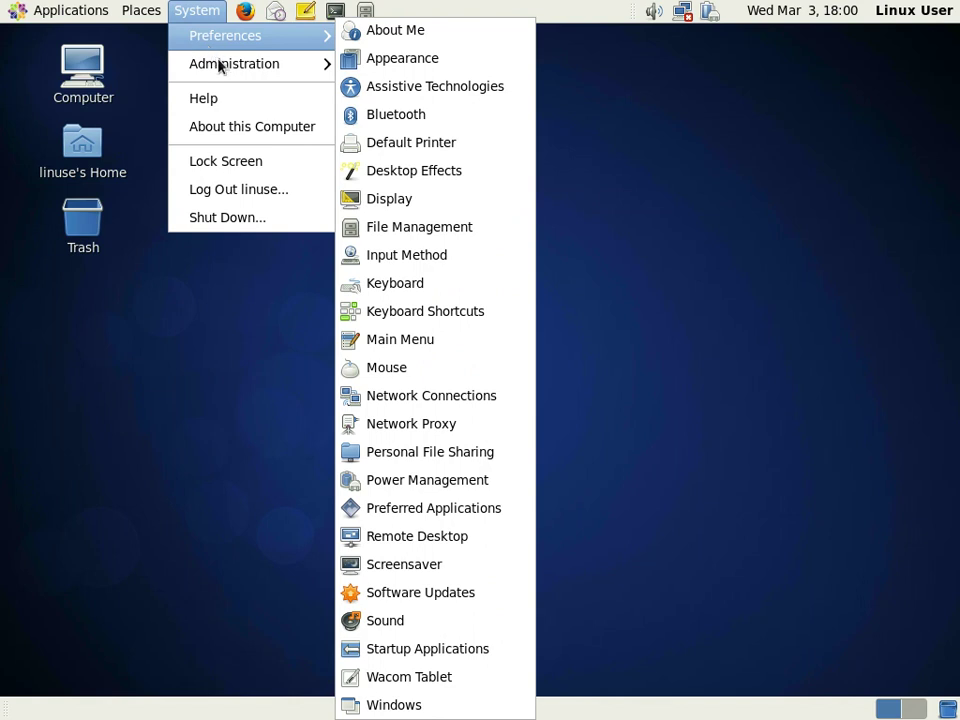
mouse_move(221, 67)
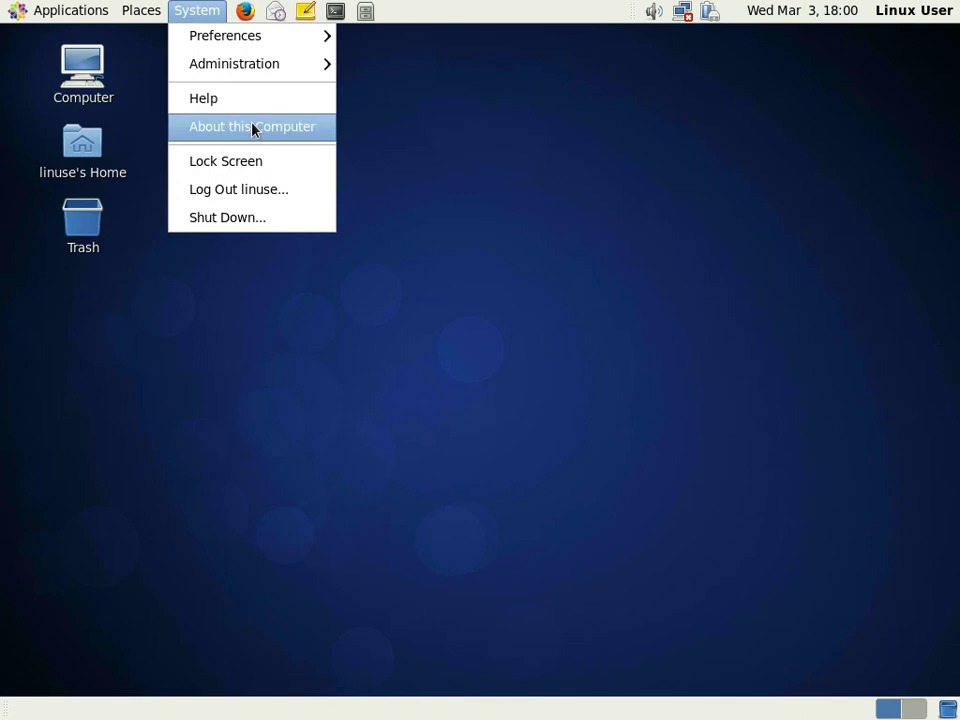
left_click(262, 135)
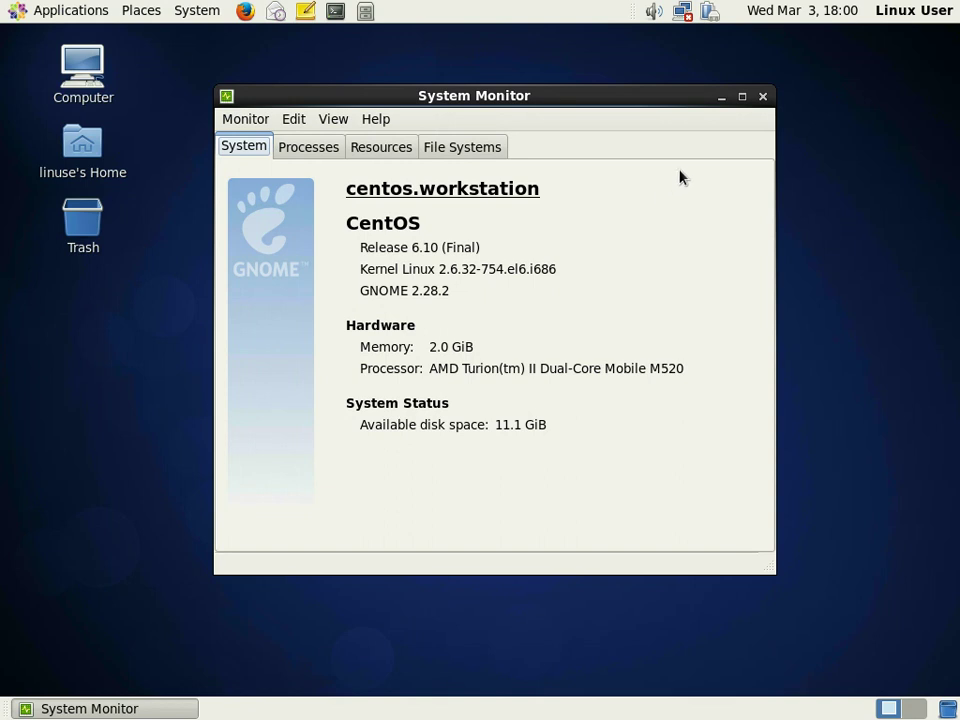
left_click(763, 96)
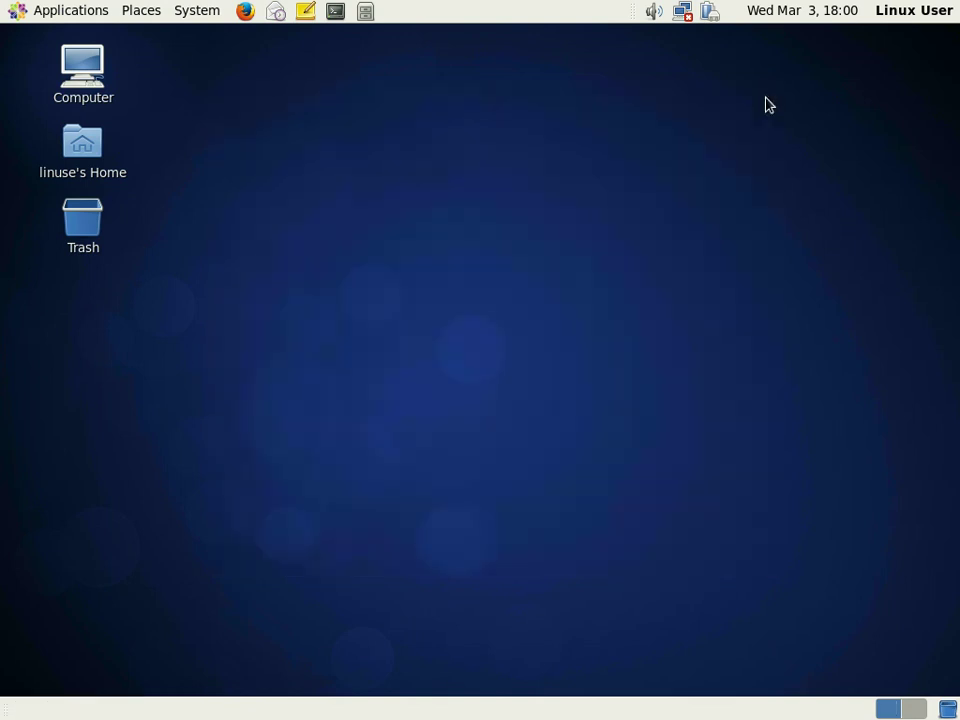
- Start a terminal, list the home folder, print the working directory and show /etc/redhat-release
left_click(336, 12)
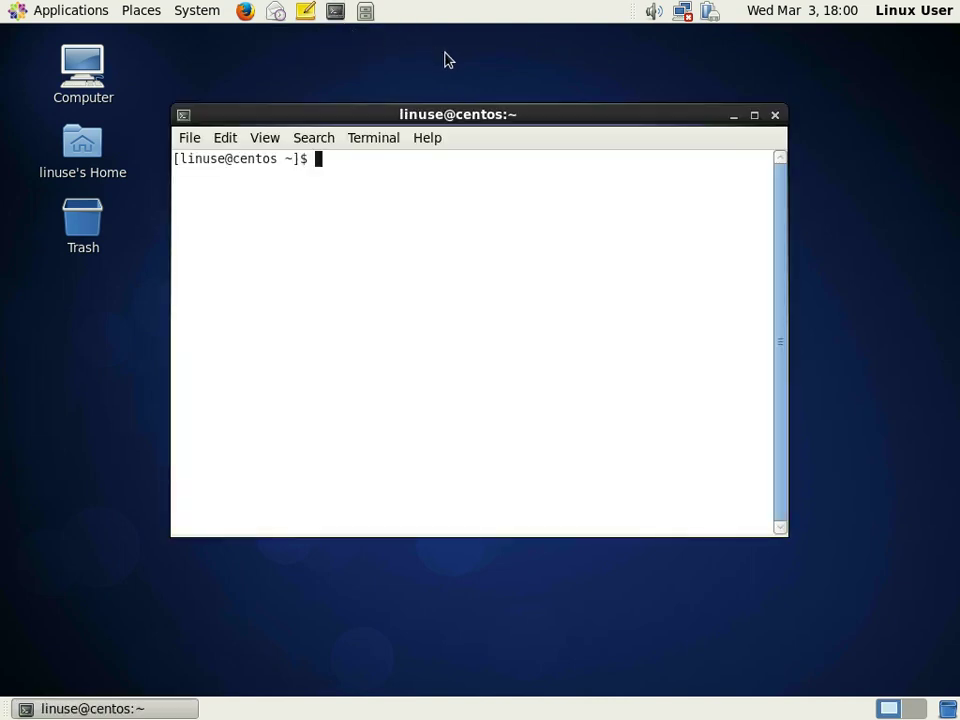
type("ls")
key("Return")
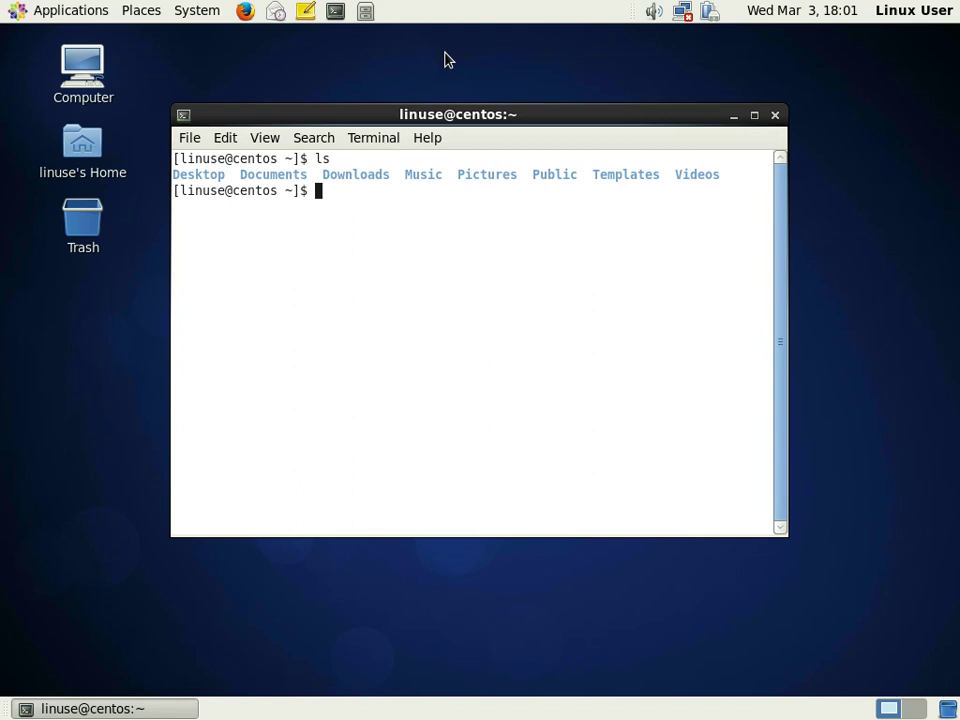
type("pwd")
key("Return")
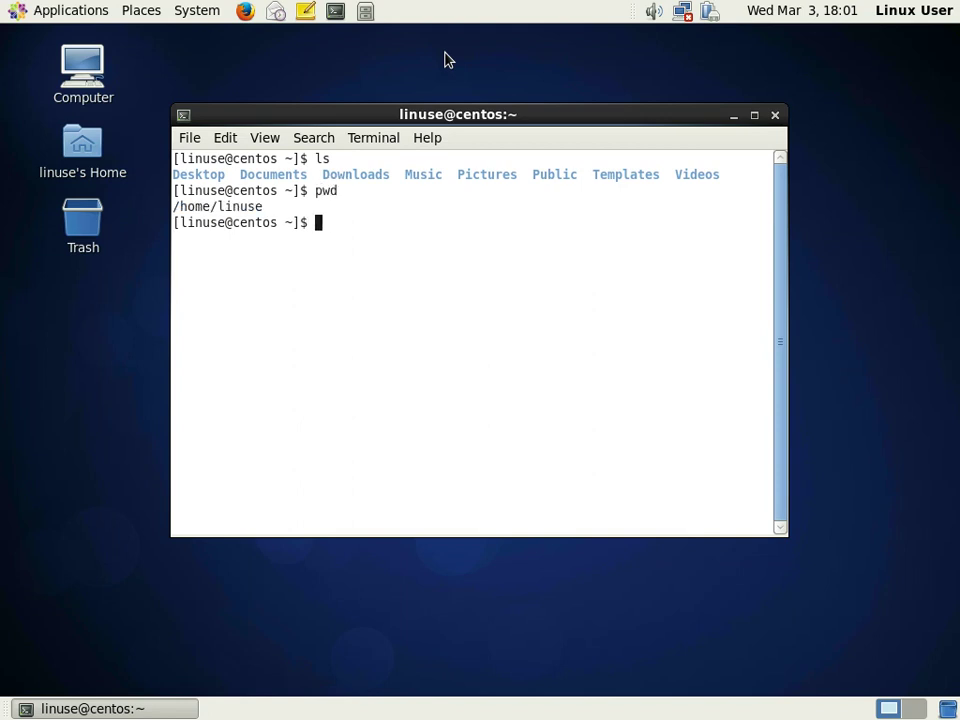
type("cat /etc/redhat-release")
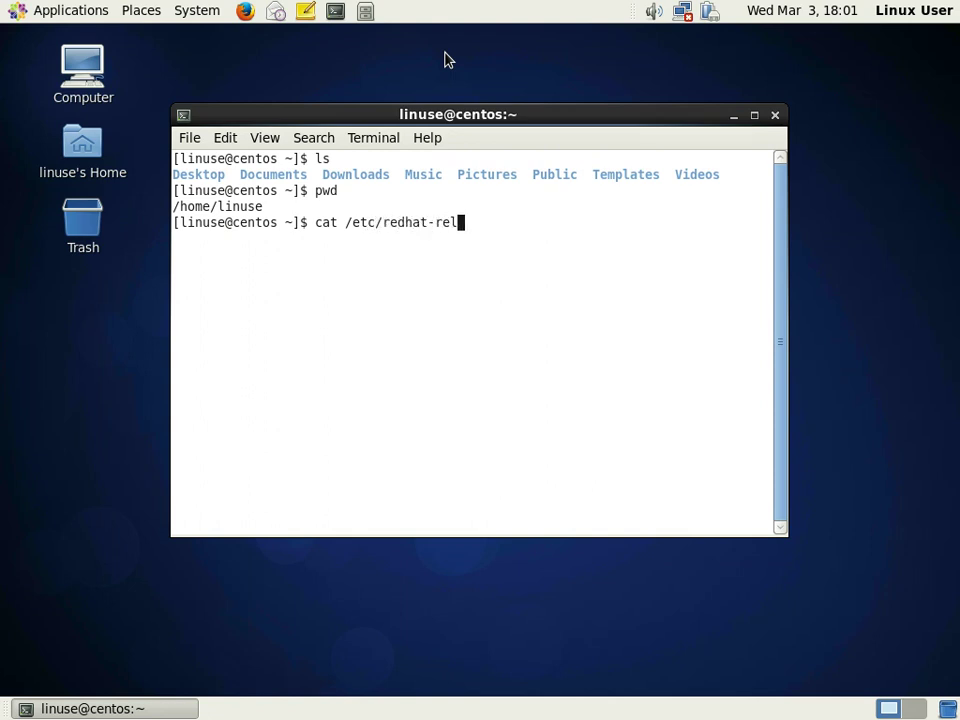
key("Return")
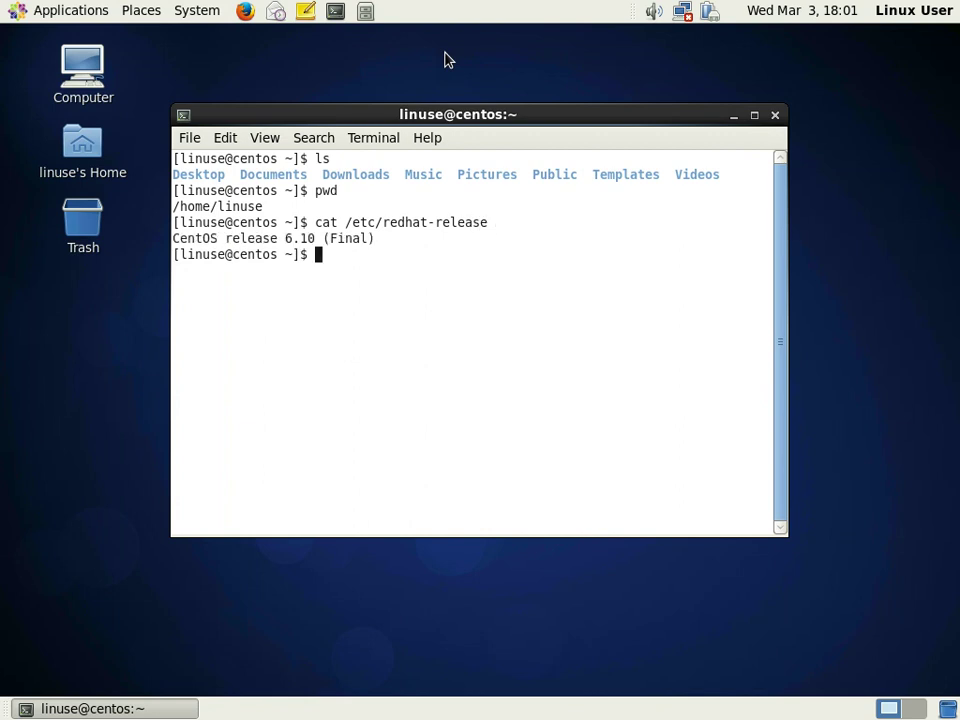
- Query the installed glibc, make and gcc package versions and run uname -a
type("rpm -q glibc")
key("Return")
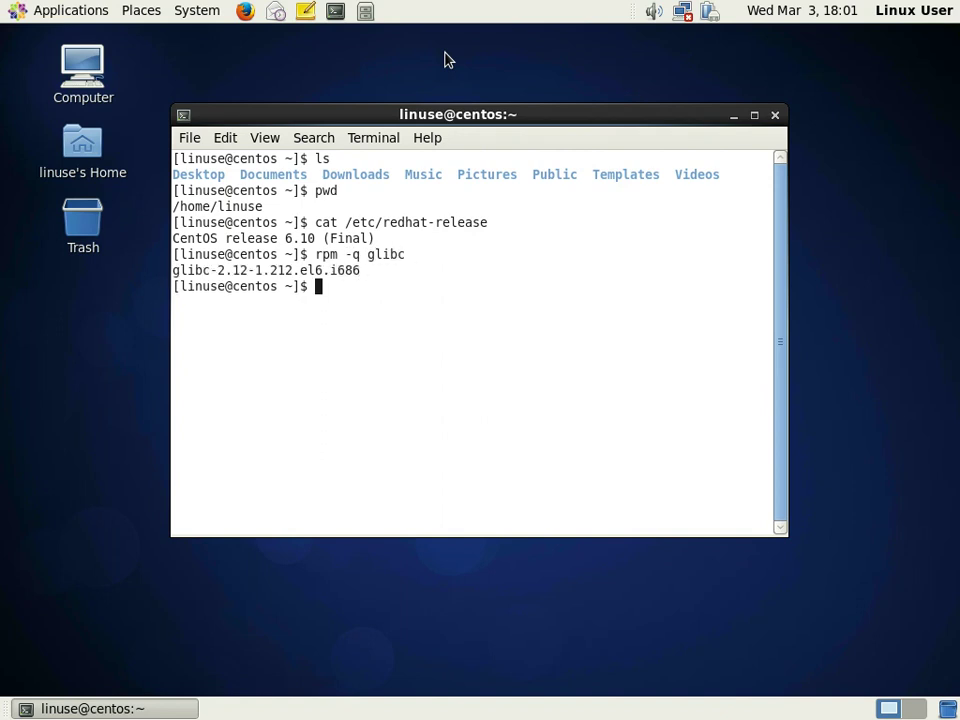
type("rpm -q make")
key("Return")
type("rpm ")
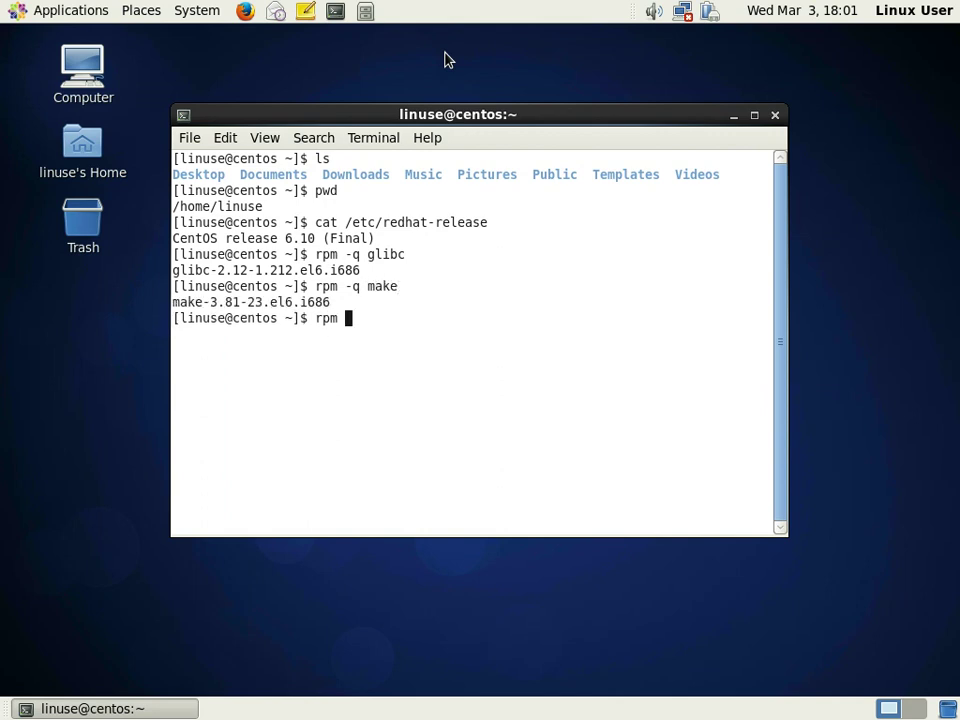
type("-q gcc")
key("Return")
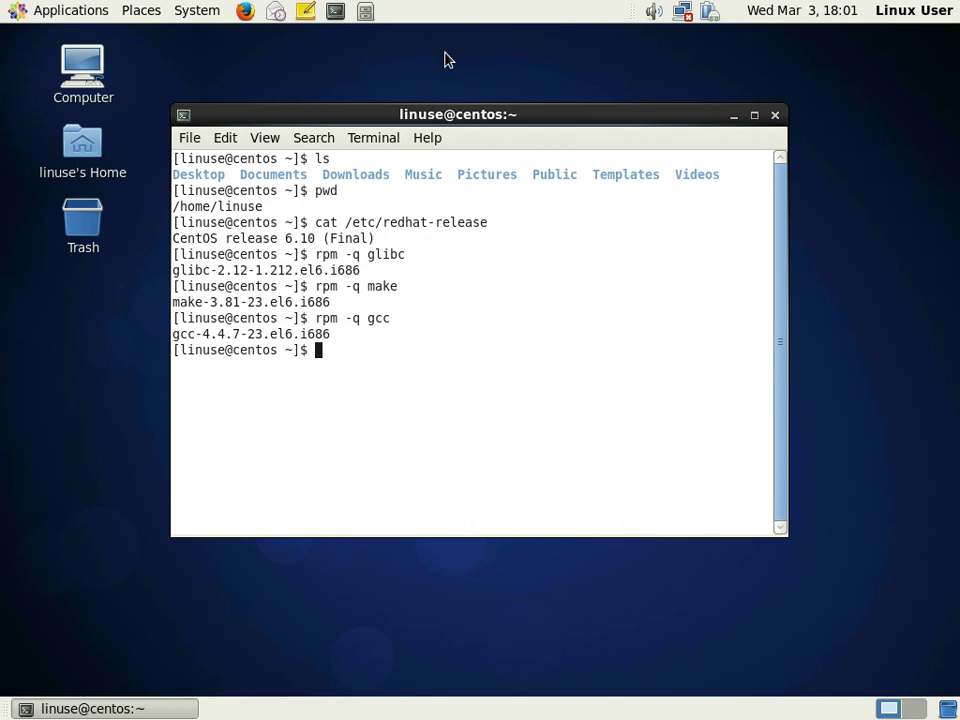
type("uname -a")
key("Return")
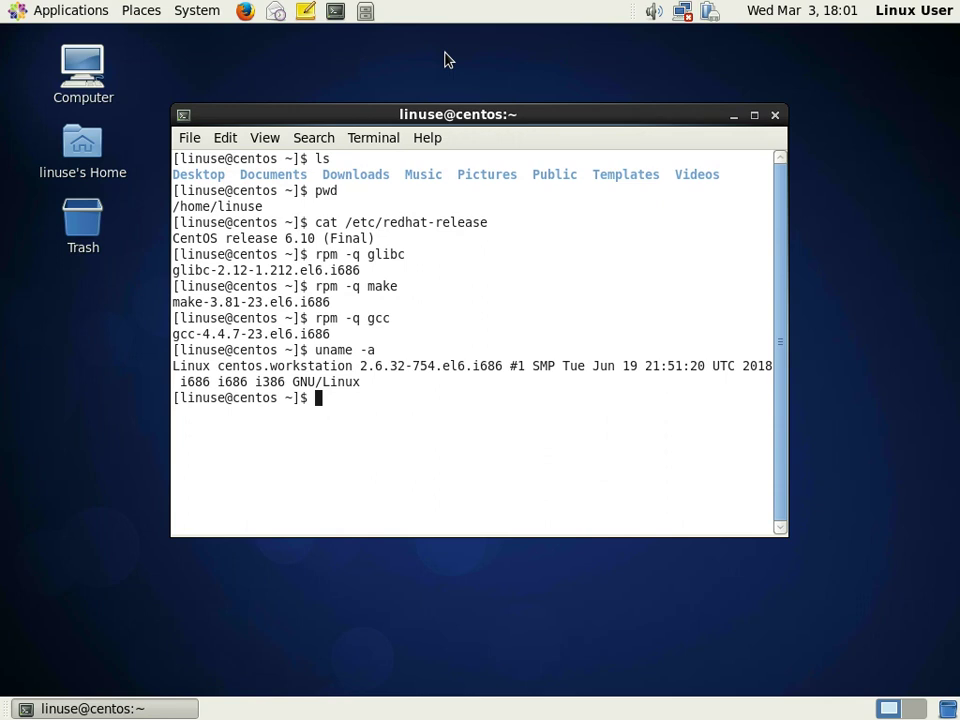
- Run pkg-config --modversion gtk+-2.0, which reports 2.24.23
type("pkg")
key("BackSpace")
type("-config")
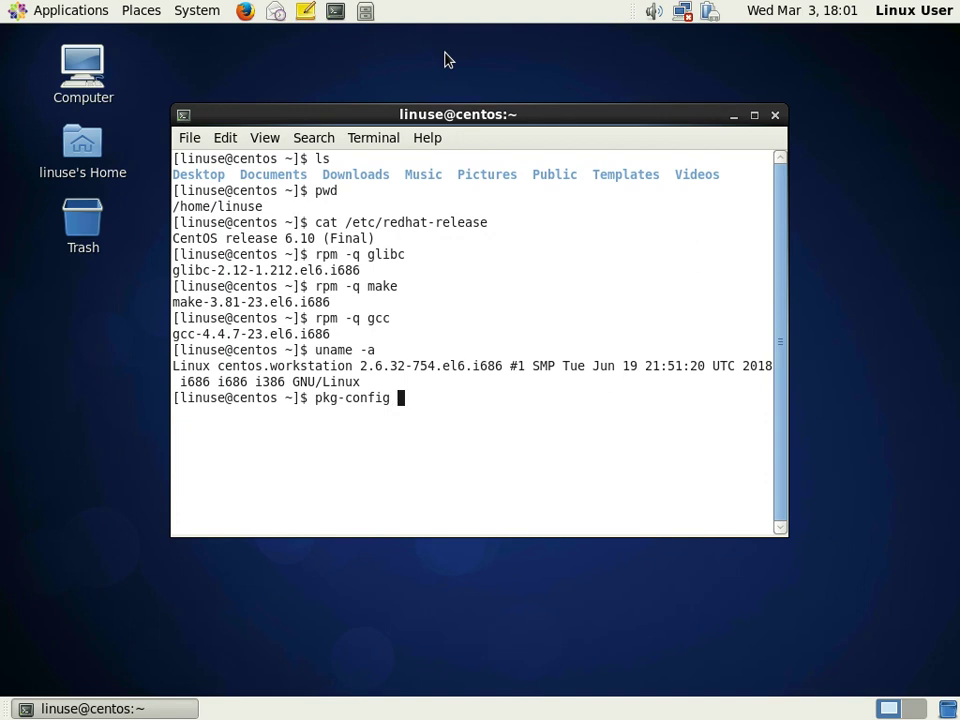
type(" --modversio")
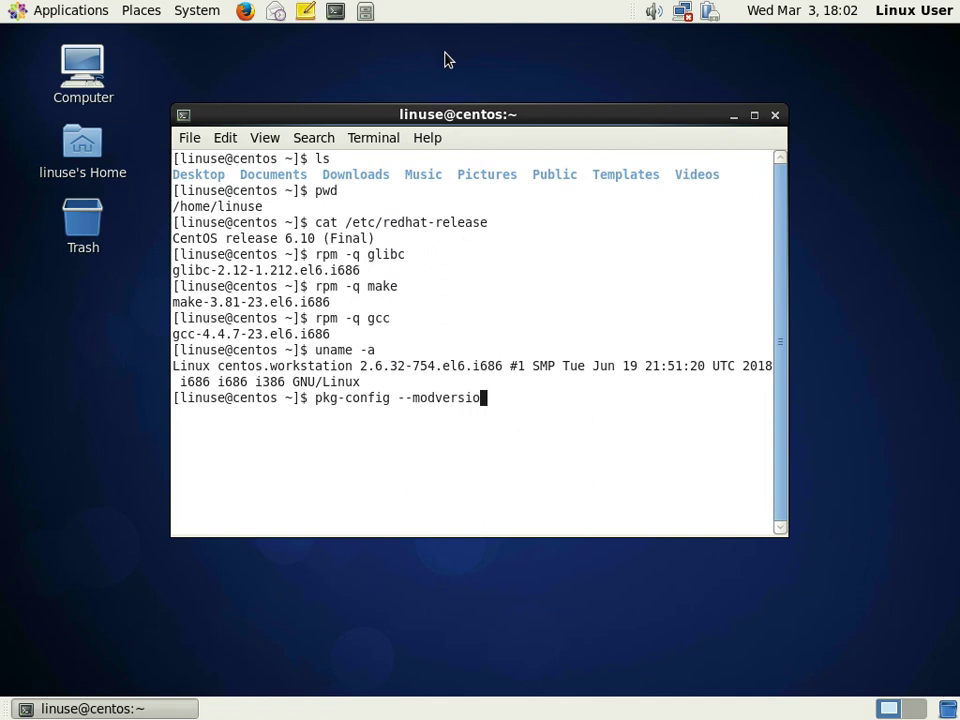
type("n gtk+-2.0")
key("Return")
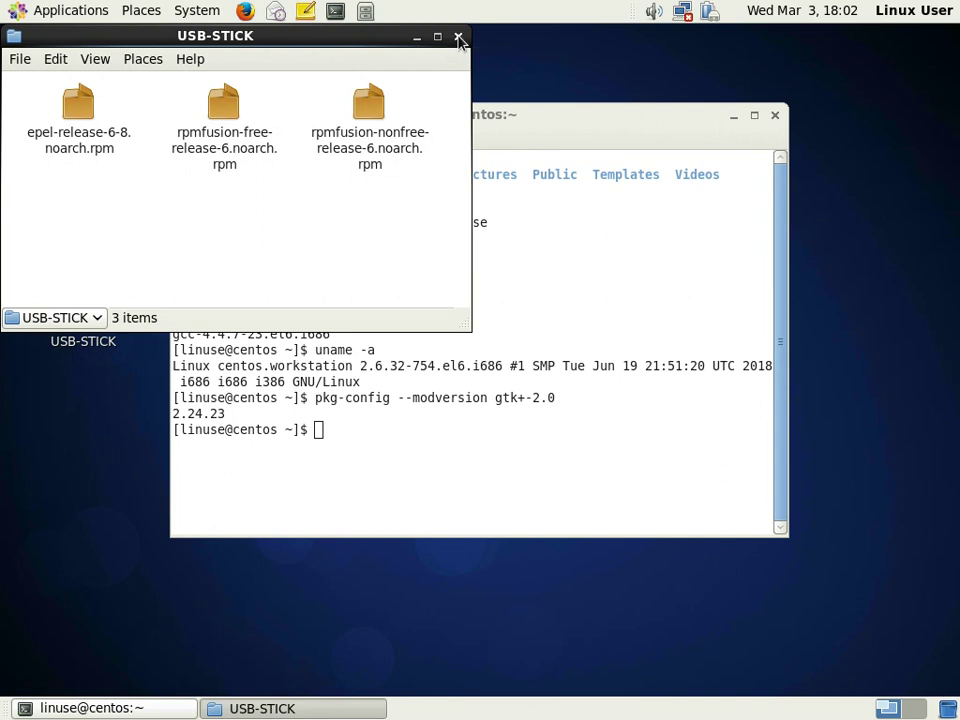
- Close the USB-STICK file manager window
left_click(459, 38)
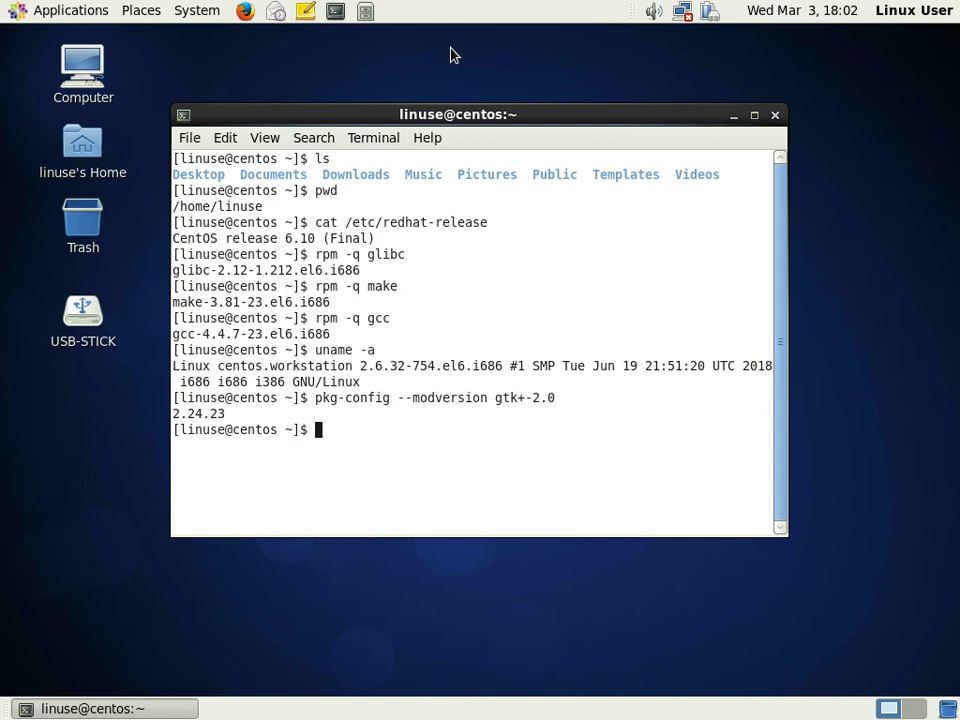
- Change into /media/USB-STICK, list its three release RPMs, and run su
type("cd /media")
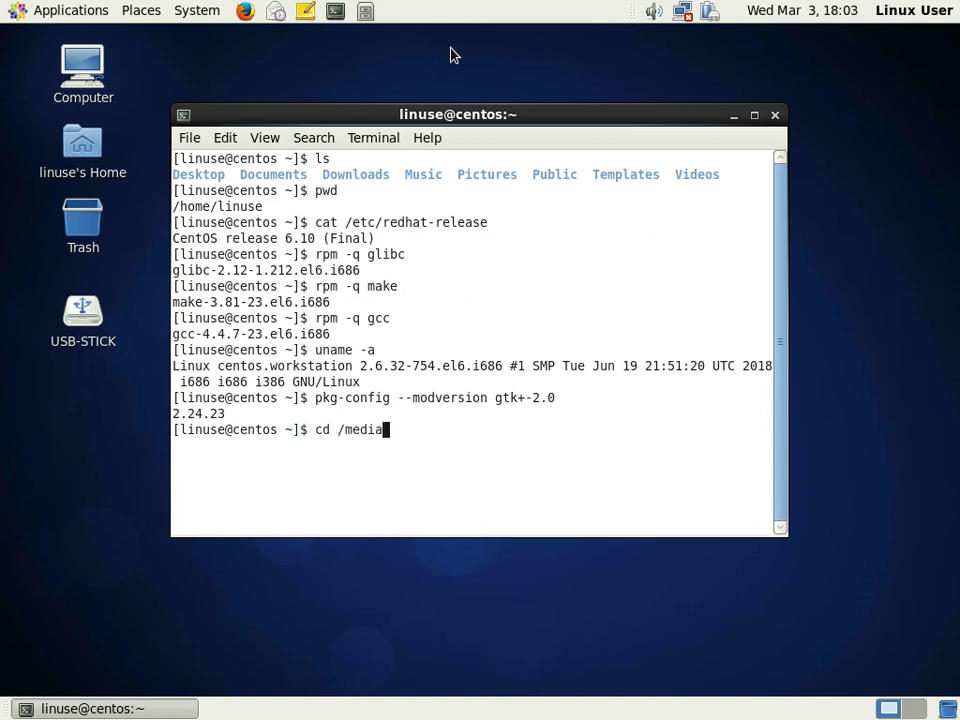
key("Return")
type("ls")
key("Return")
type("cd US")
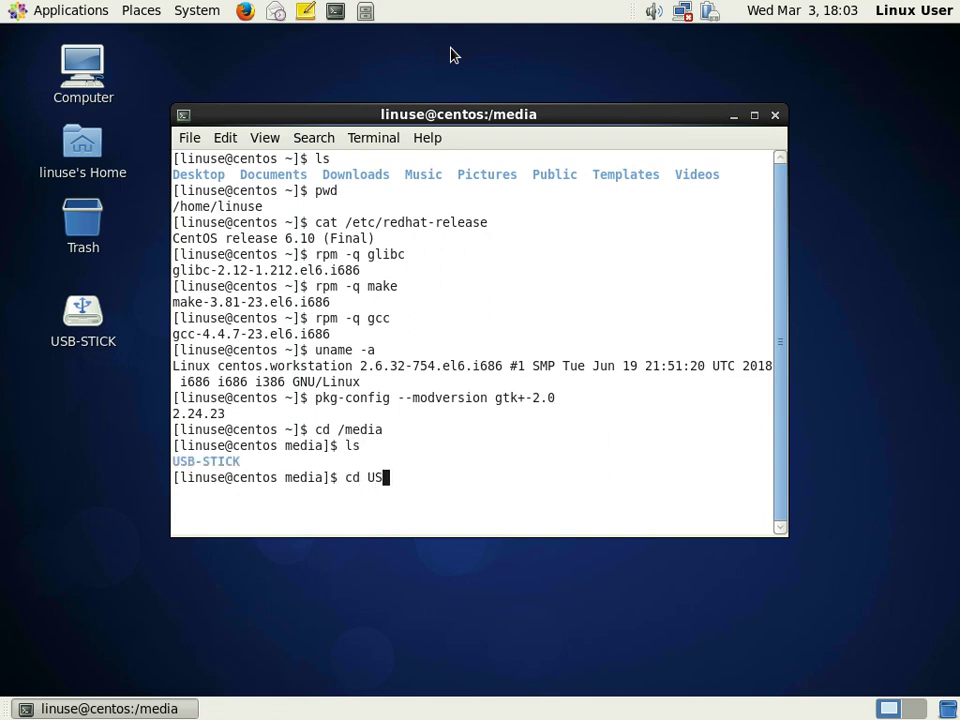
type("B-STICK")
key("Return")
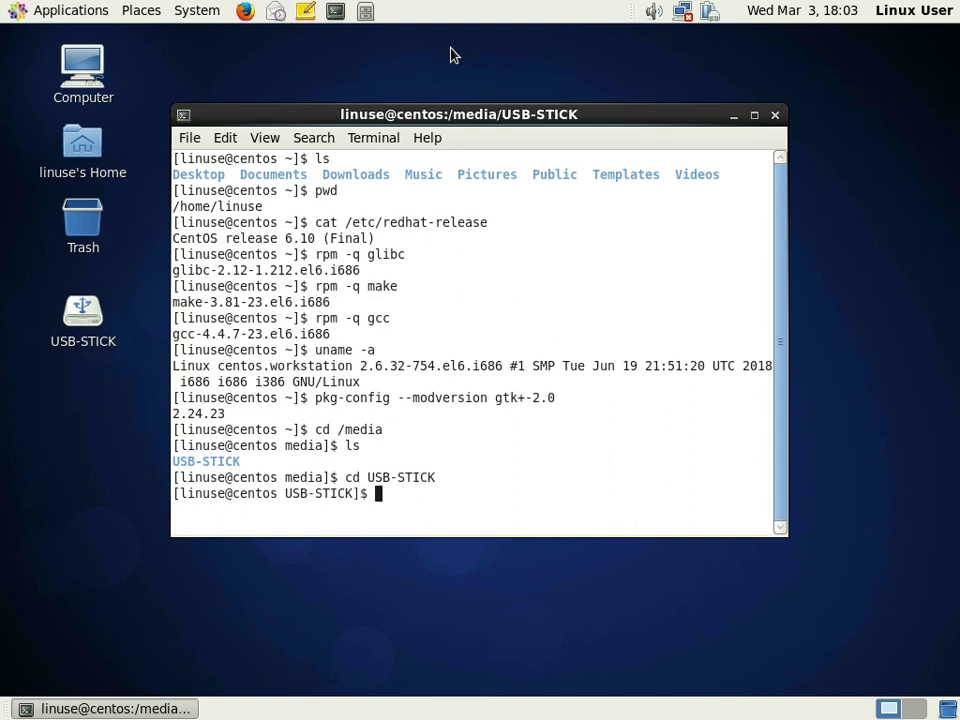
type("ls")
key("Return")
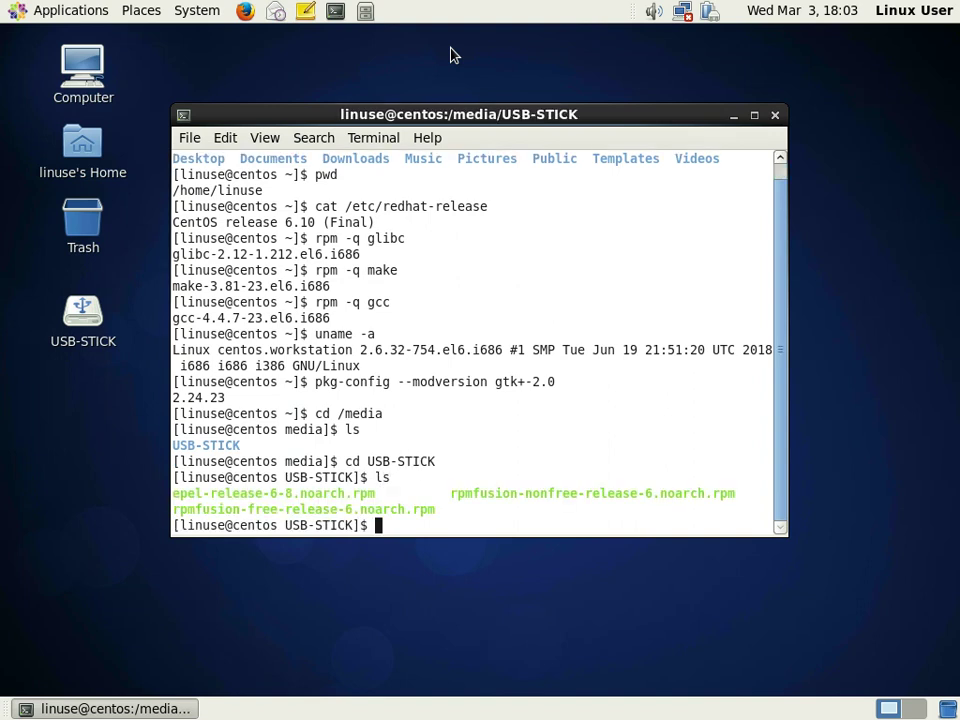
type("su")
key("Return")
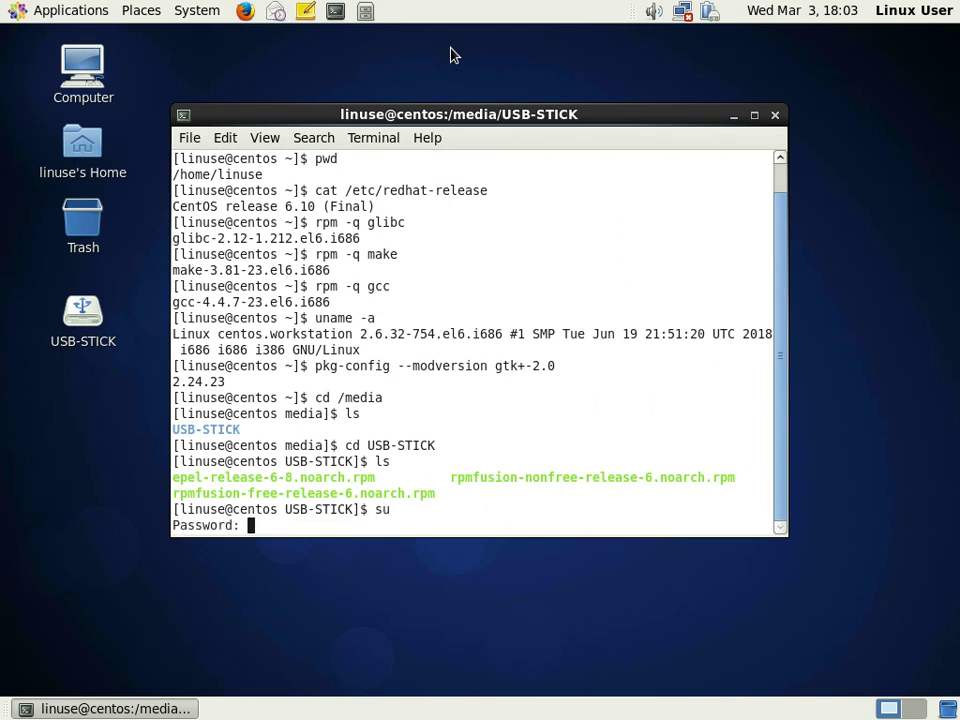
- Submit the root password and install epel-release-6-8.noarch.rpm with rpm -ivh
key("Return")
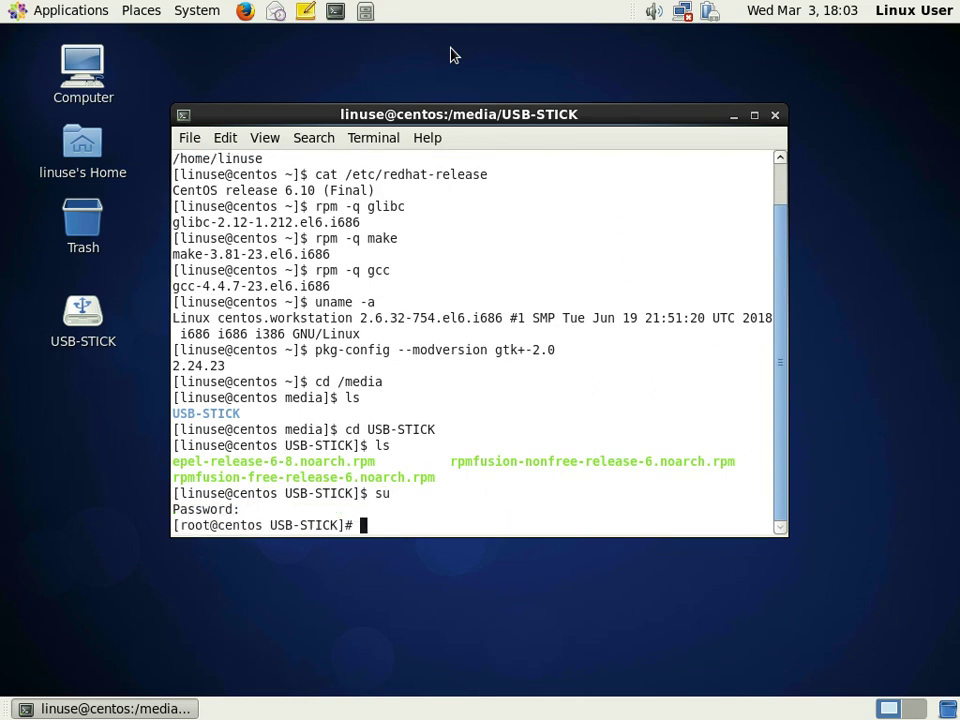
type("rpm -ivh")
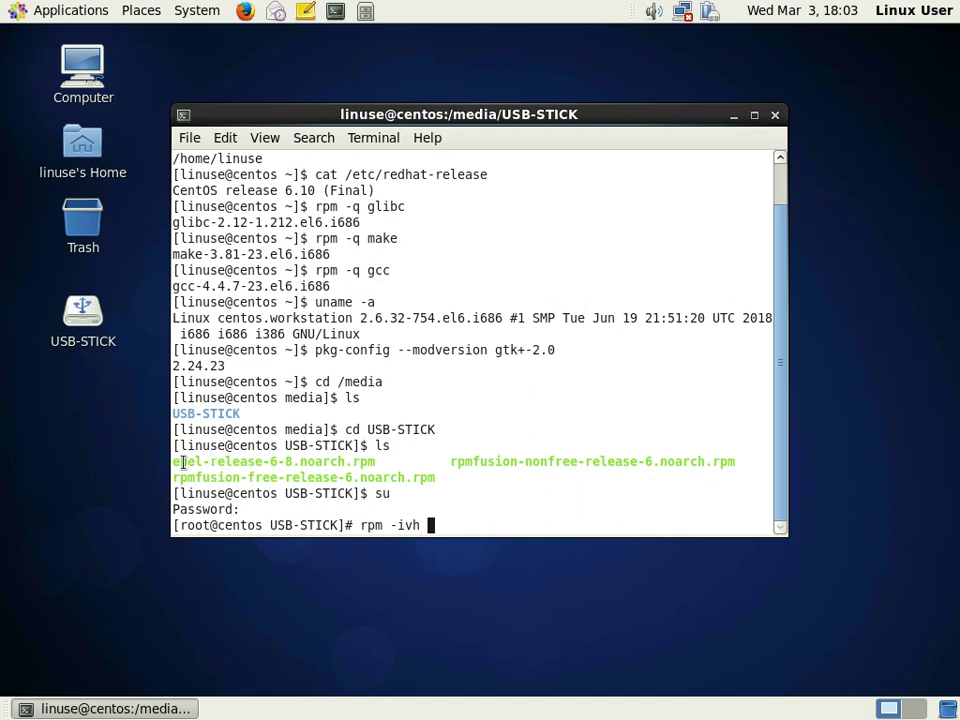
left_click_drag(175, 462, 374, 462)
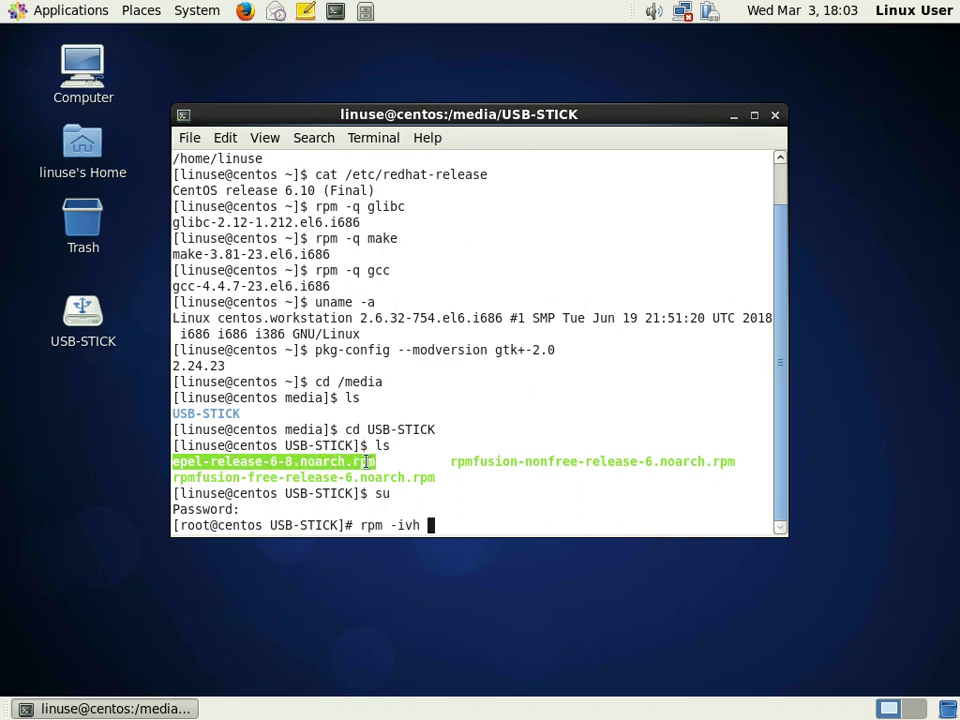
right_click(374, 462)
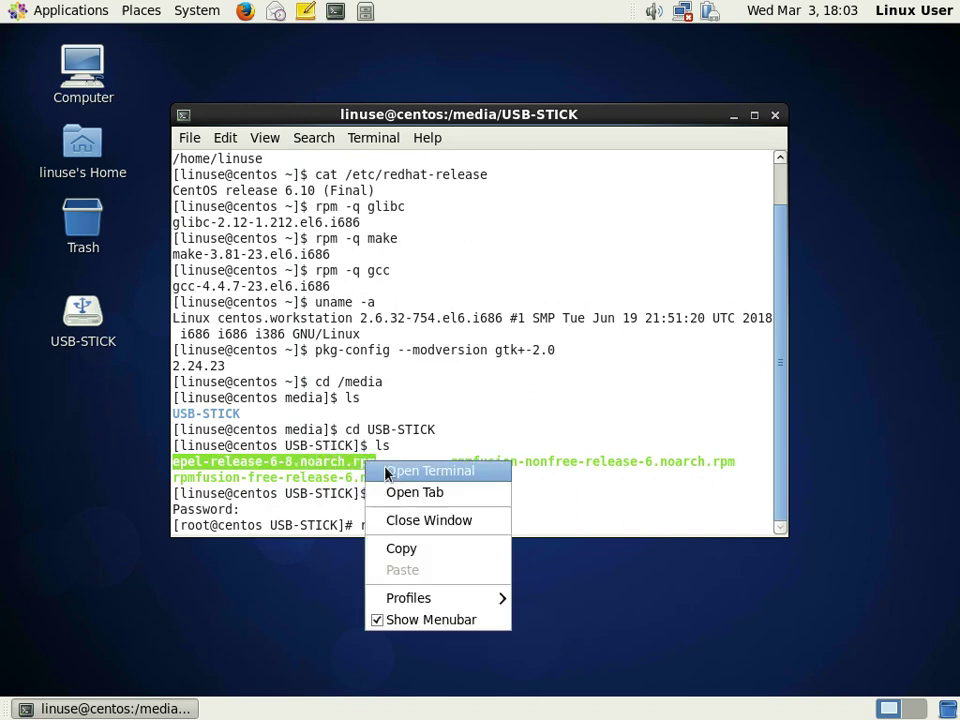
left_click(413, 549)
right_click(430, 525)
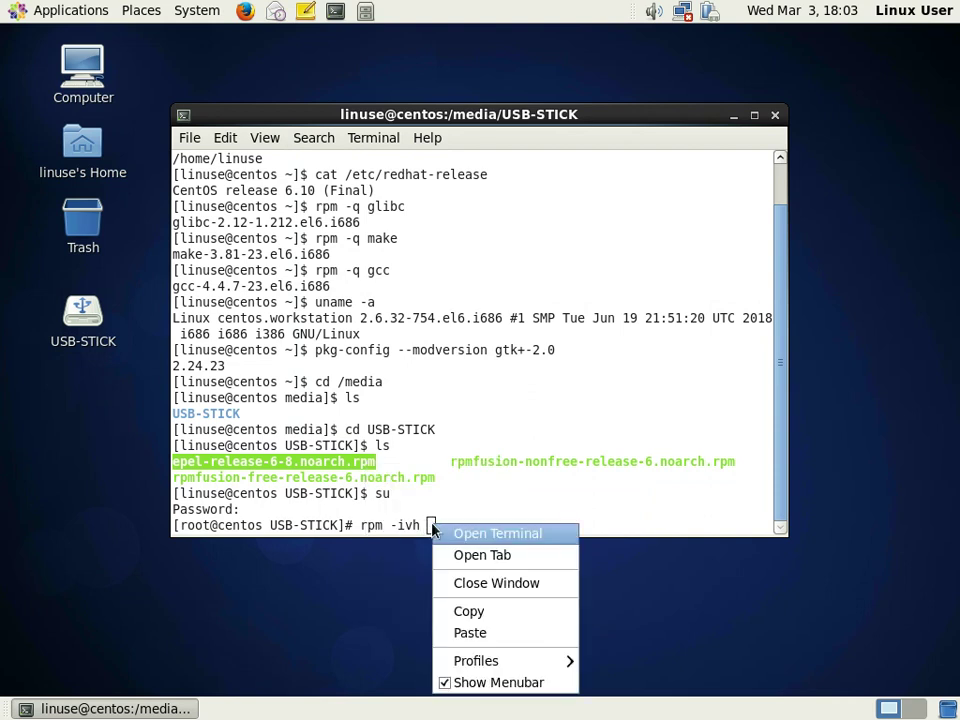
left_click(476, 632)
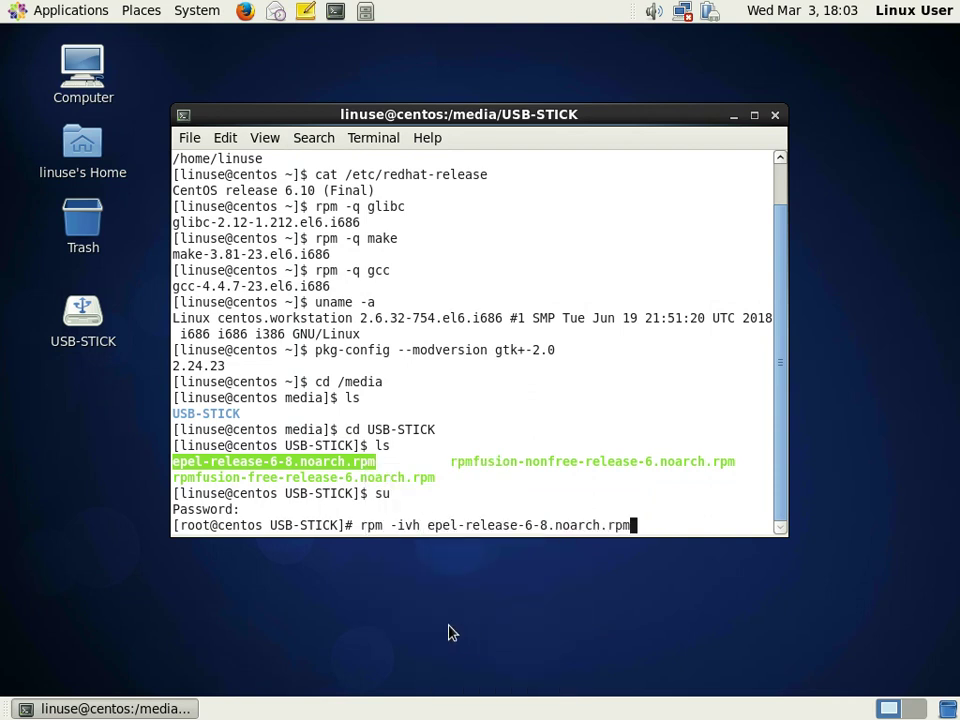
key("Return")
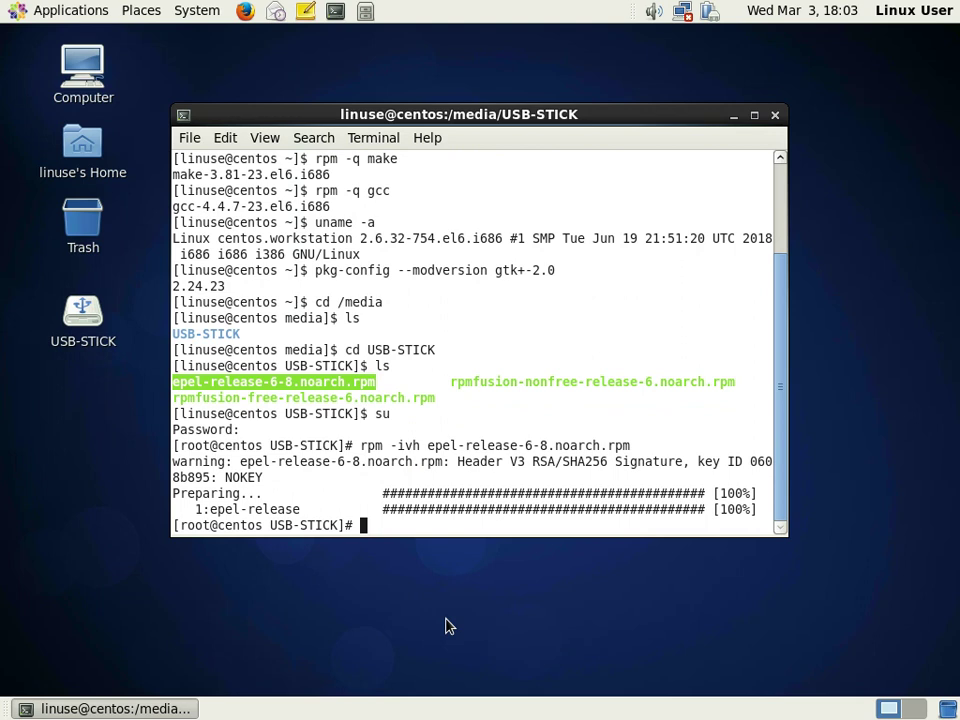
- Install rpmfusion-free-release-6.noarch.rpm with rpm -ivh and start the nonfree install command
type("rpm -ivh")
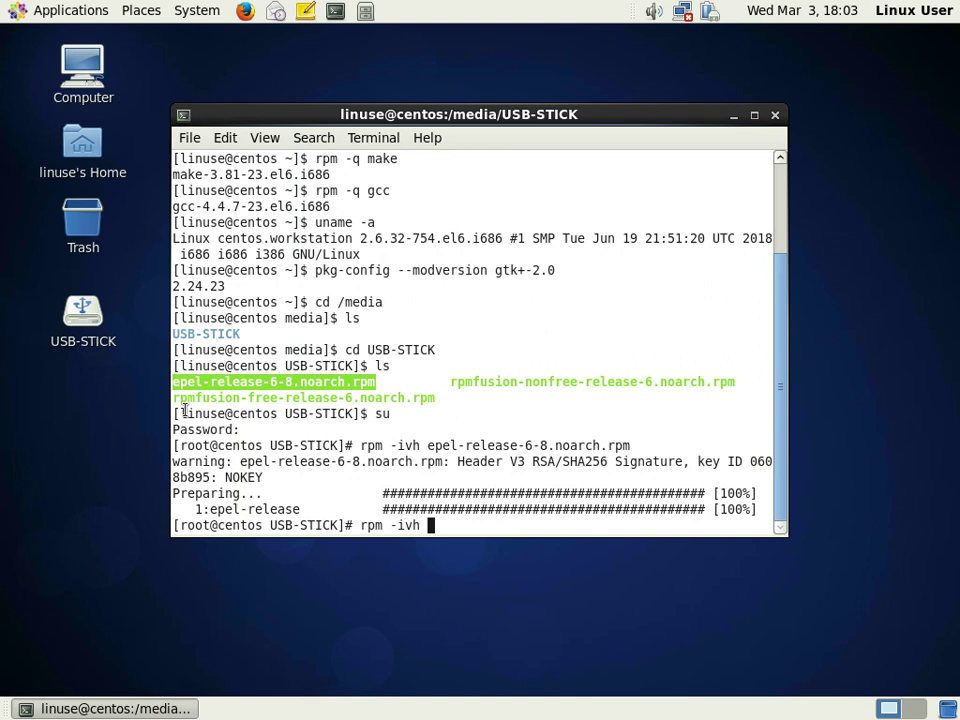
left_click_drag(173, 397, 438, 399)
right_click(406, 398)
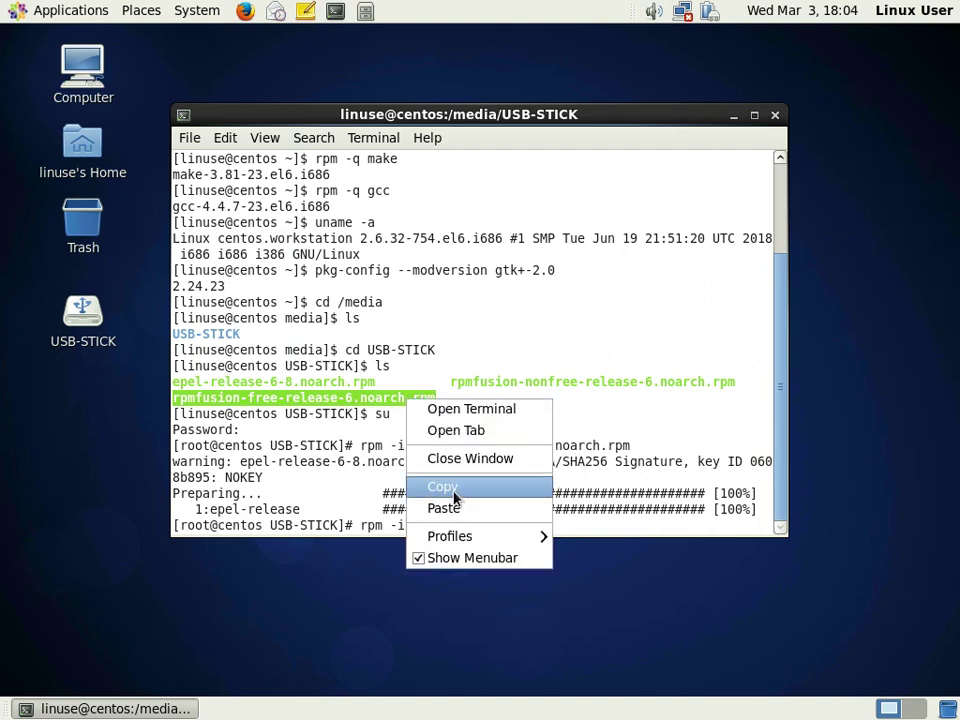
left_click(453, 491)
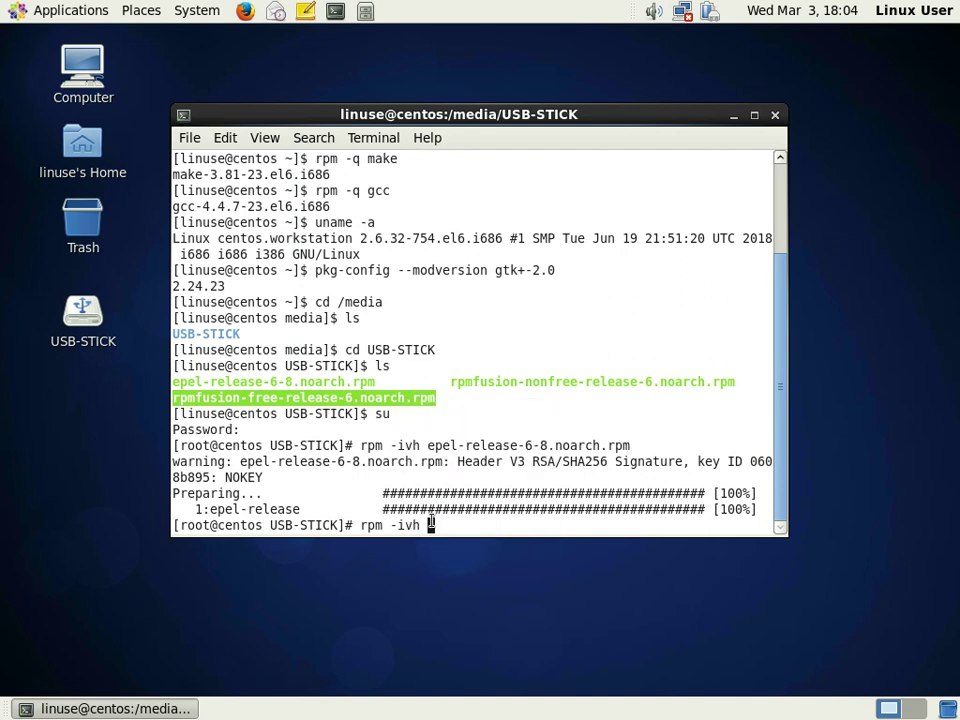
right_click(431, 524)
left_click(482, 634)
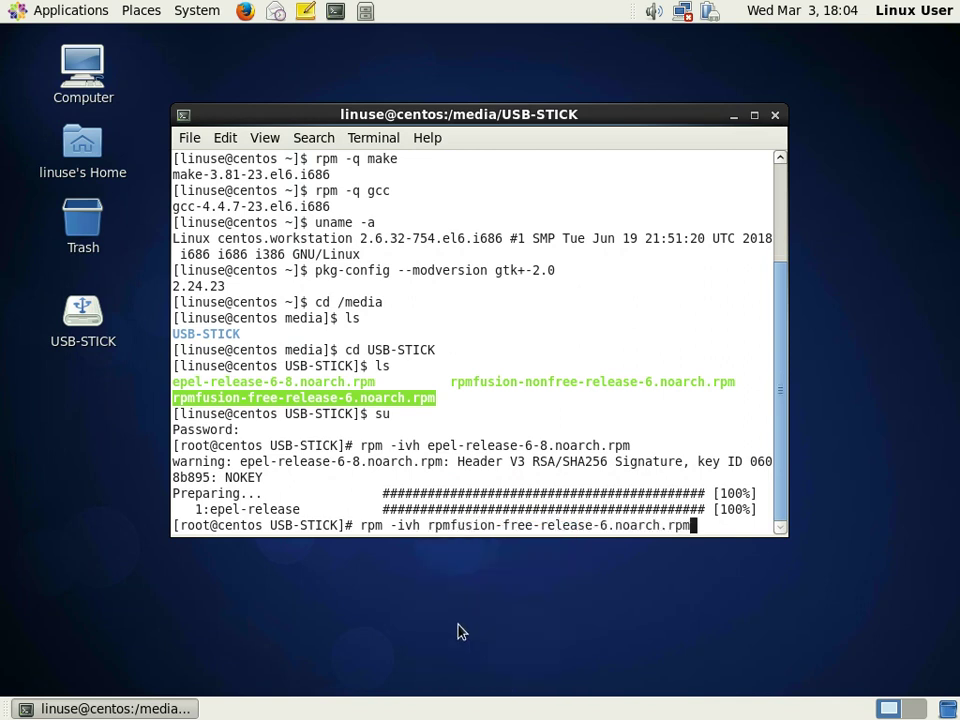
key("Return")
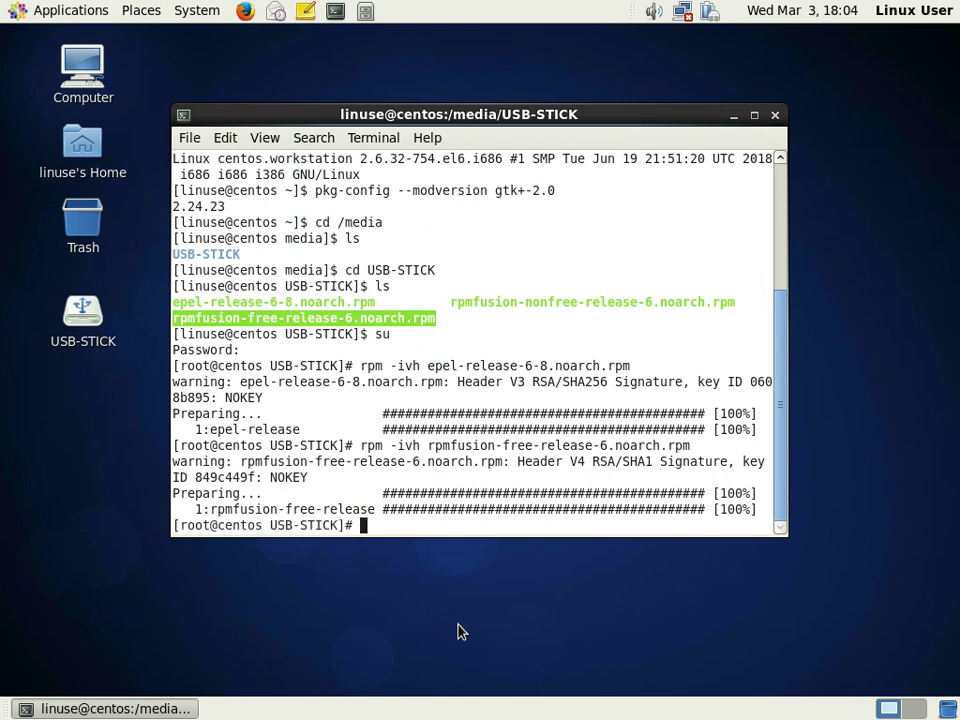
type("rpm -ivh")
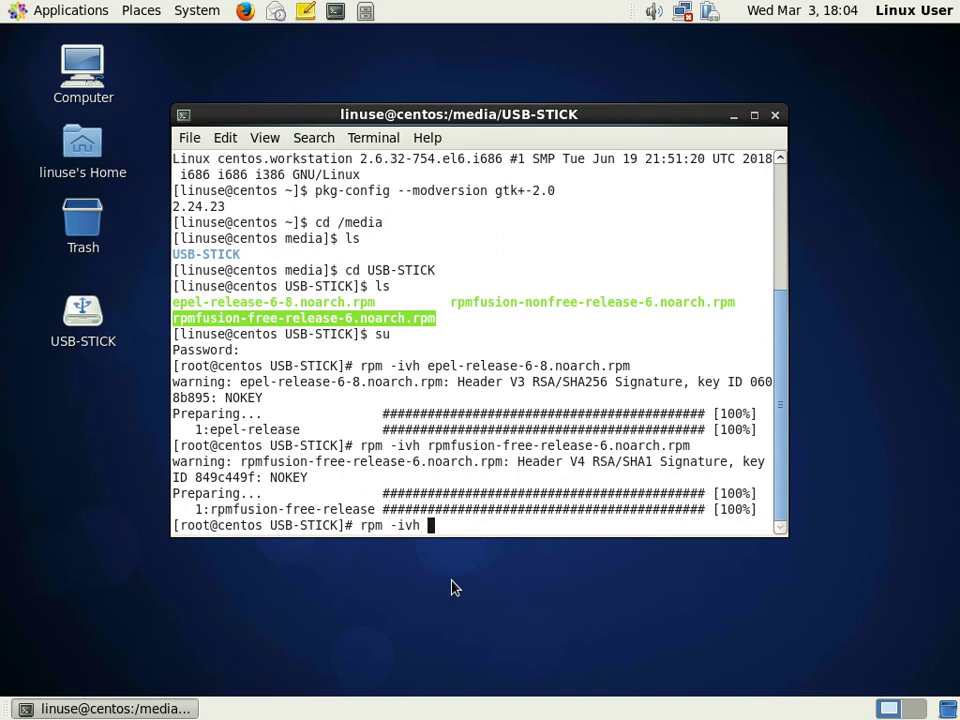
left_click_drag(451, 305, 735, 302)
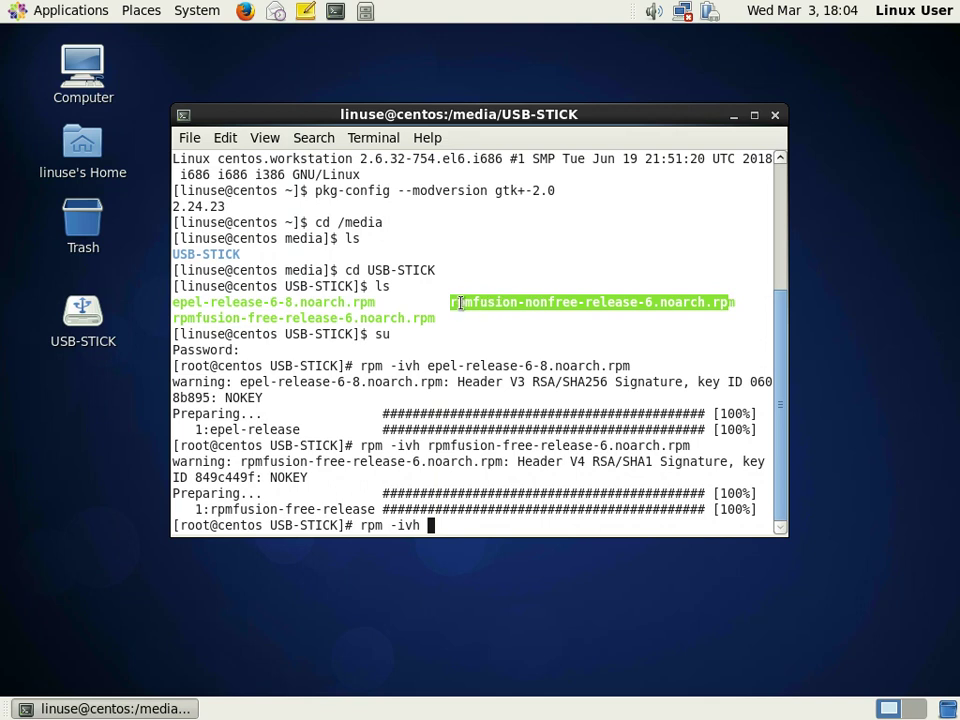
- Install rpmfusion-nonfree-release-6.noarch.rpm, then exit the root shell
left_click(453, 302)
left_click_drag(453, 302, 737, 302)
right_click(713, 304)
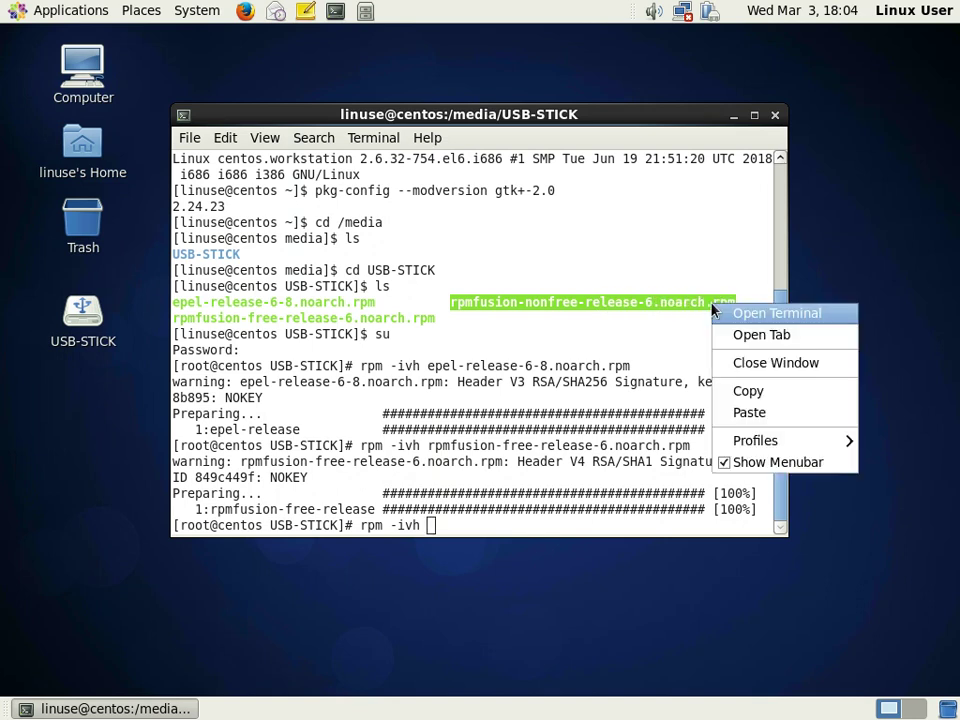
left_click(748, 391)
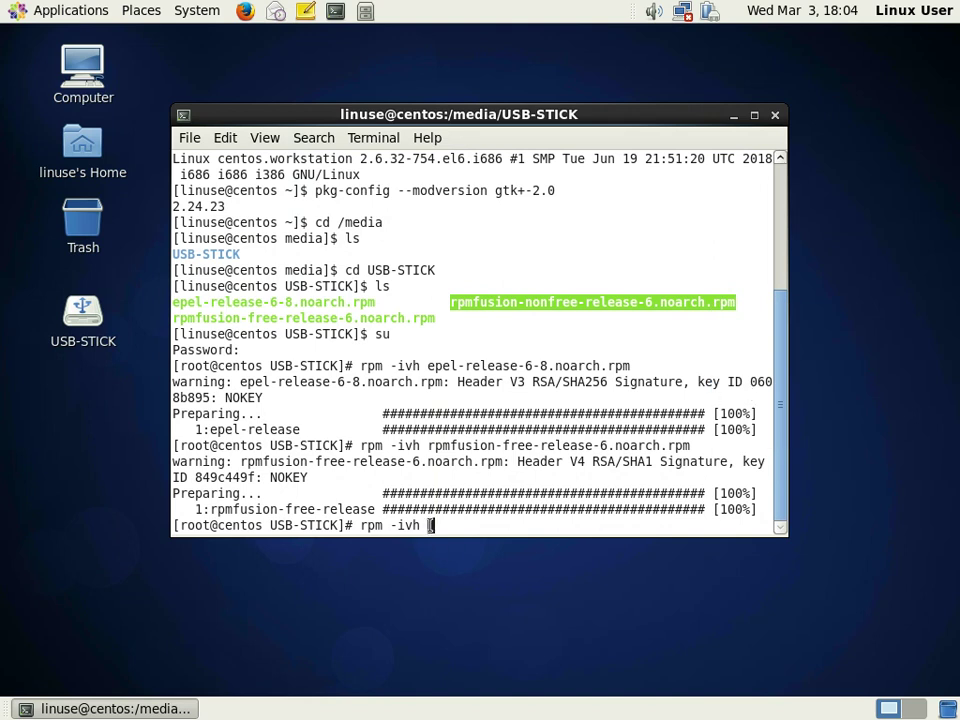
right_click(430, 525)
left_click(481, 635)
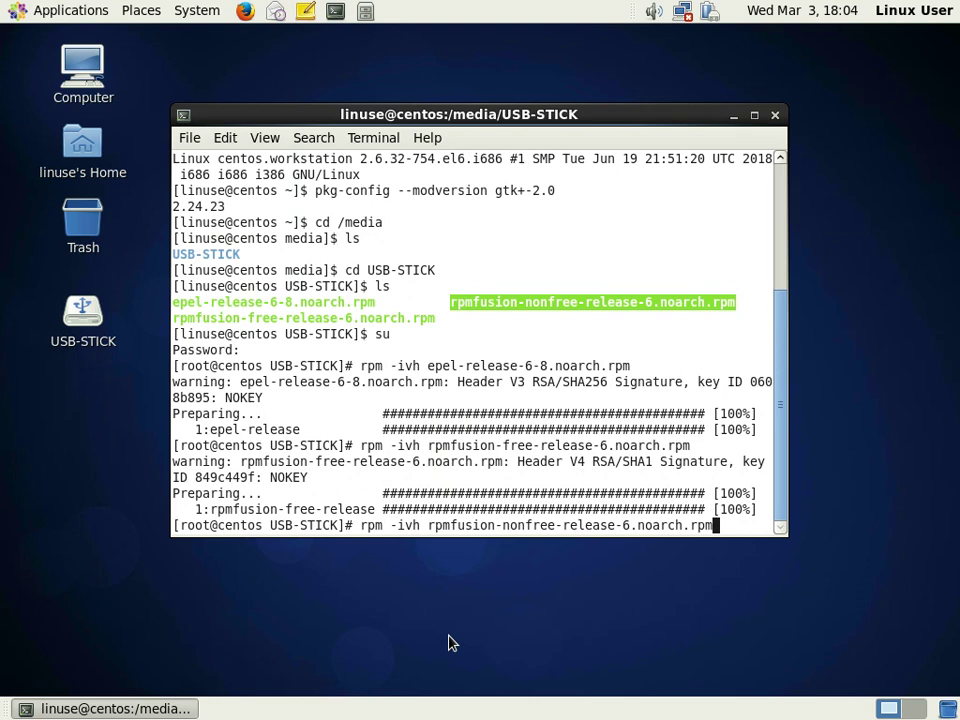
key("Return")
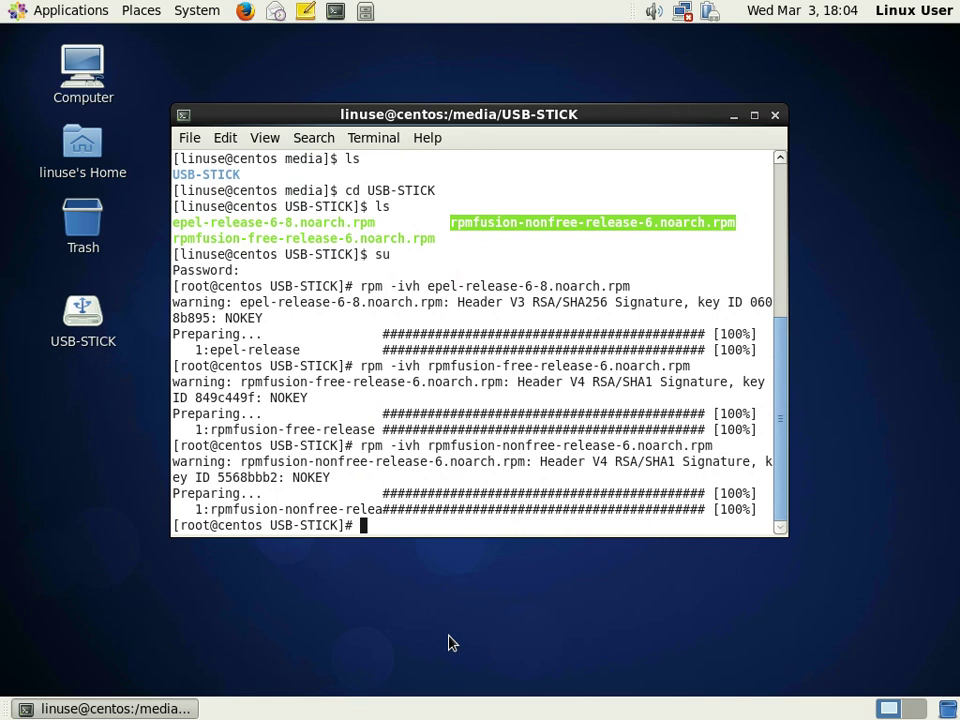
type("exit")
key("Return")
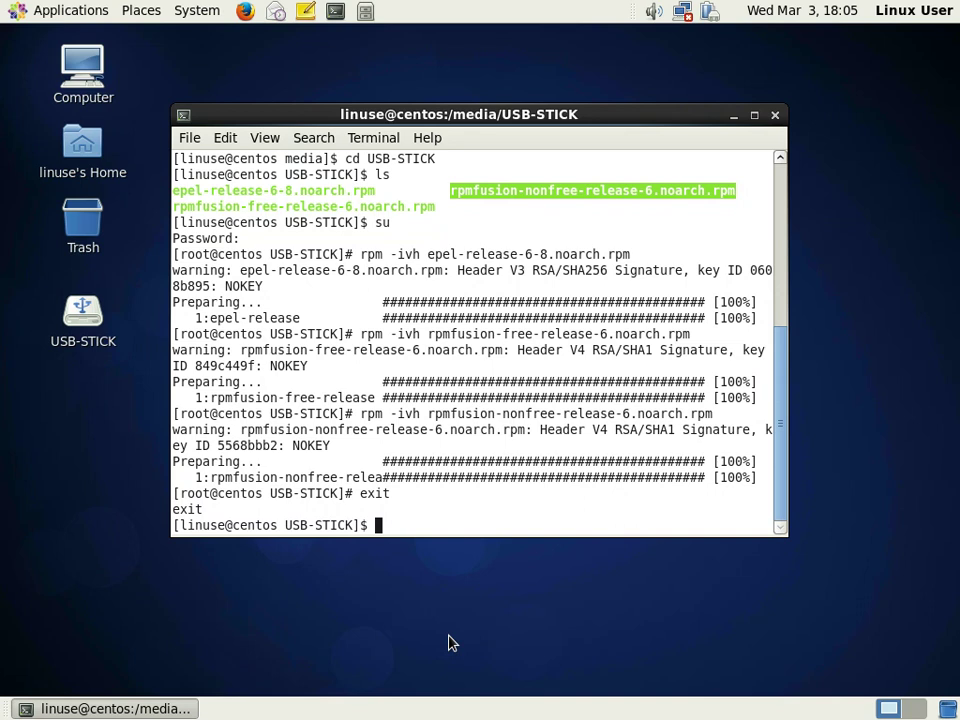
- Exit the terminal and look through the System > Administration menu without choosing anything
type("exit")
key("Return")
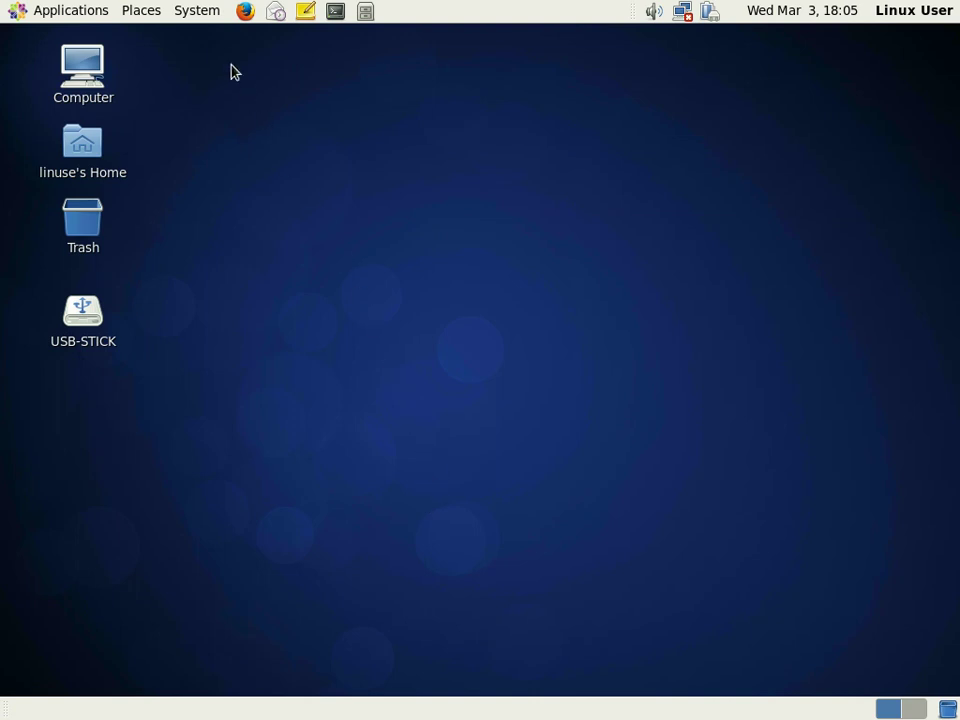
left_click(201, 14)
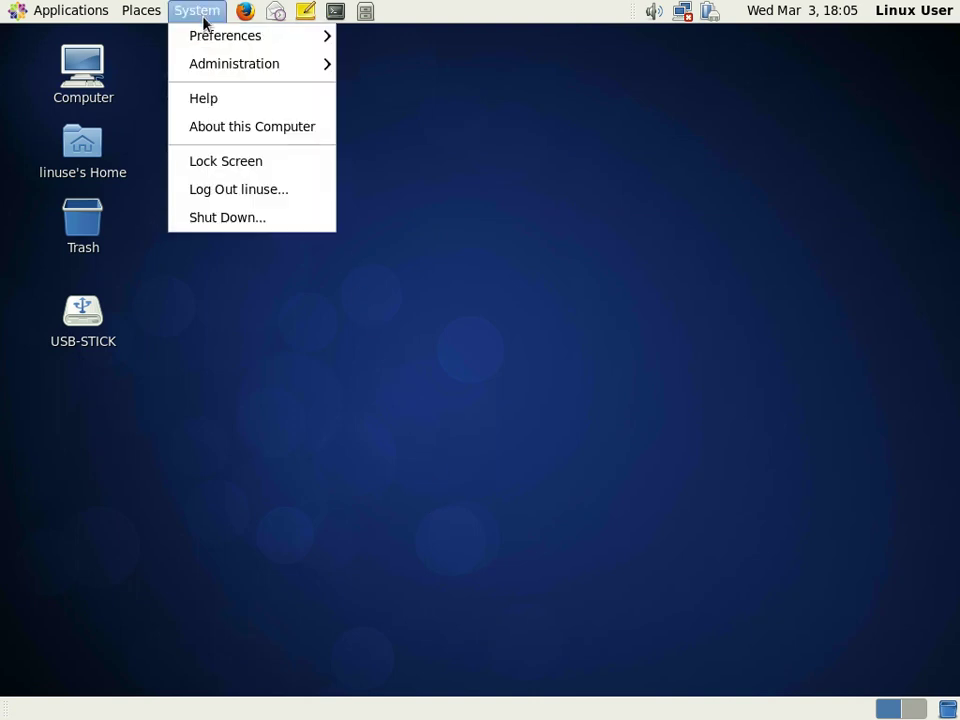
mouse_move(212, 40)
mouse_move(225, 68)
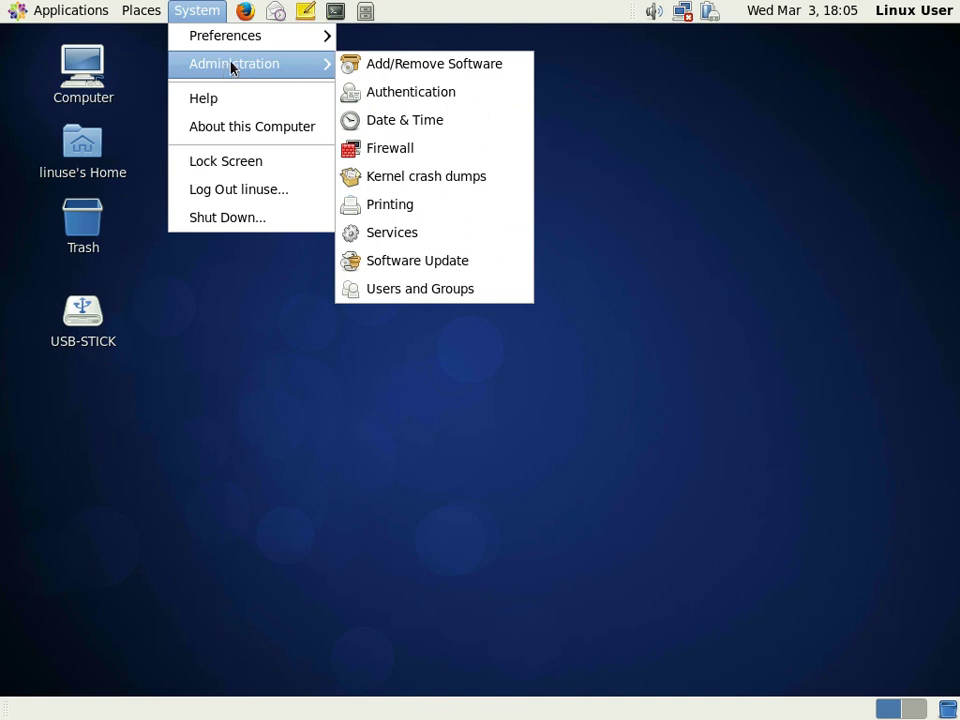
left_click(495, 55)
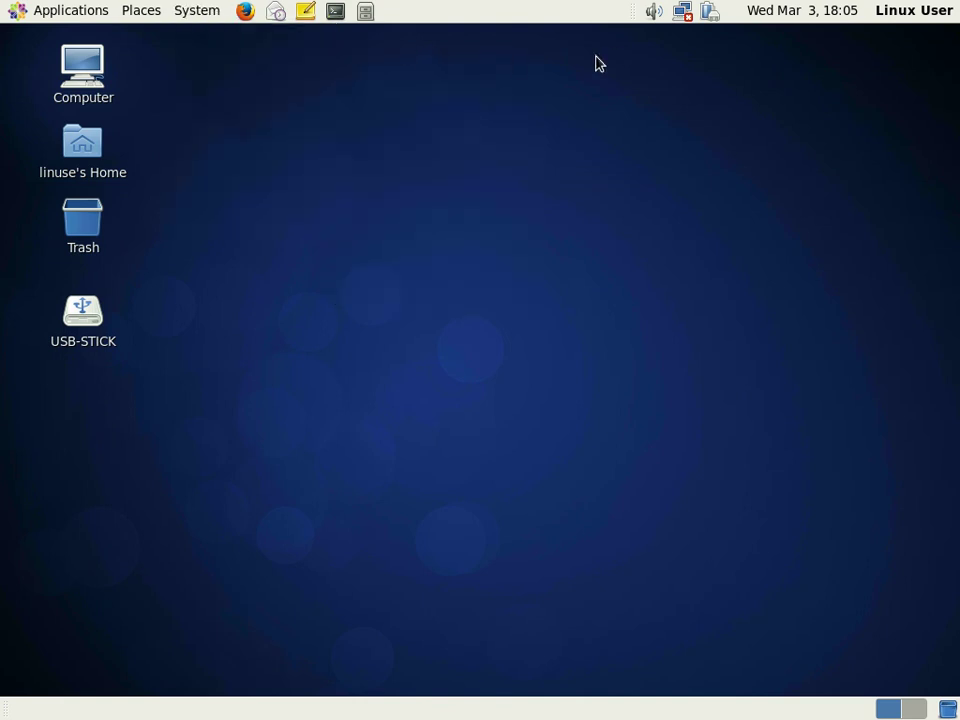
- Connect the wired network through System eth0 from the network tray icon
left_click(684, 13)
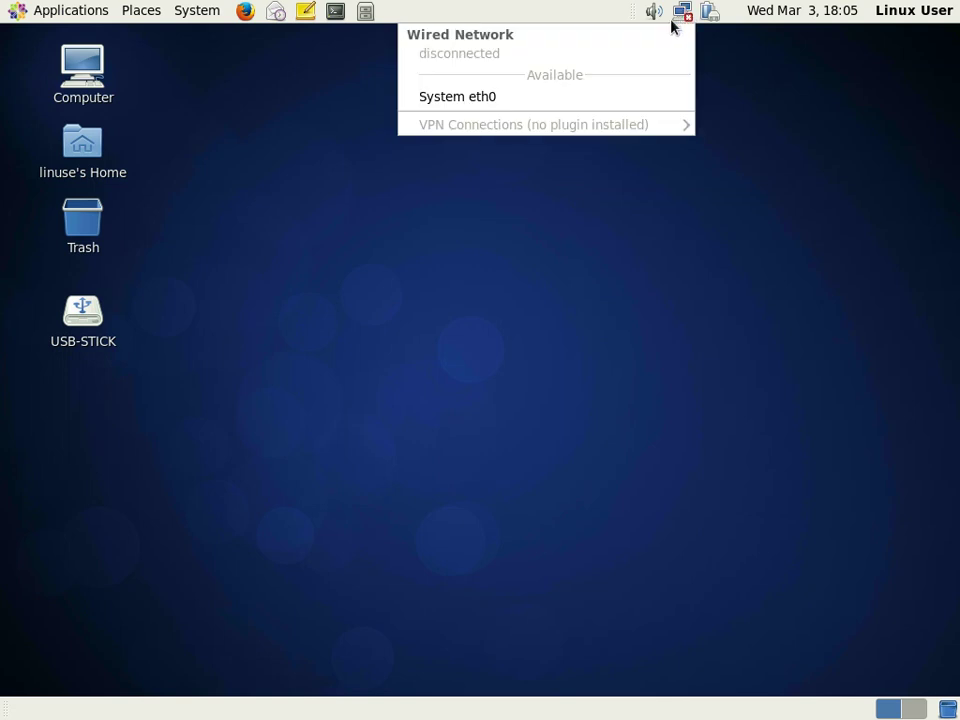
left_click(565, 98)
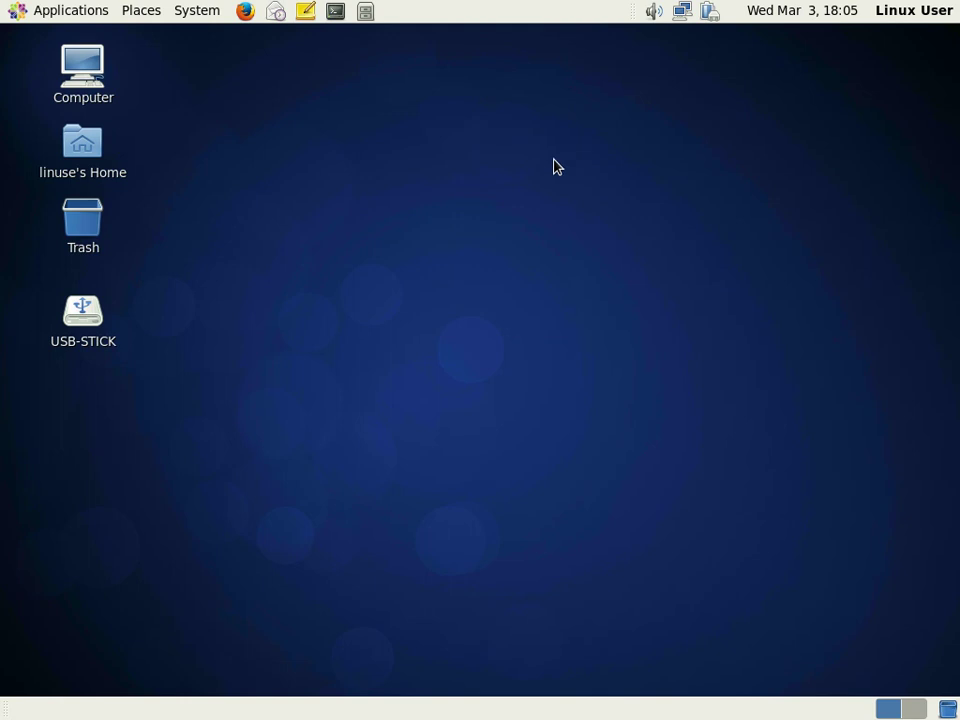
left_click(203, 13)
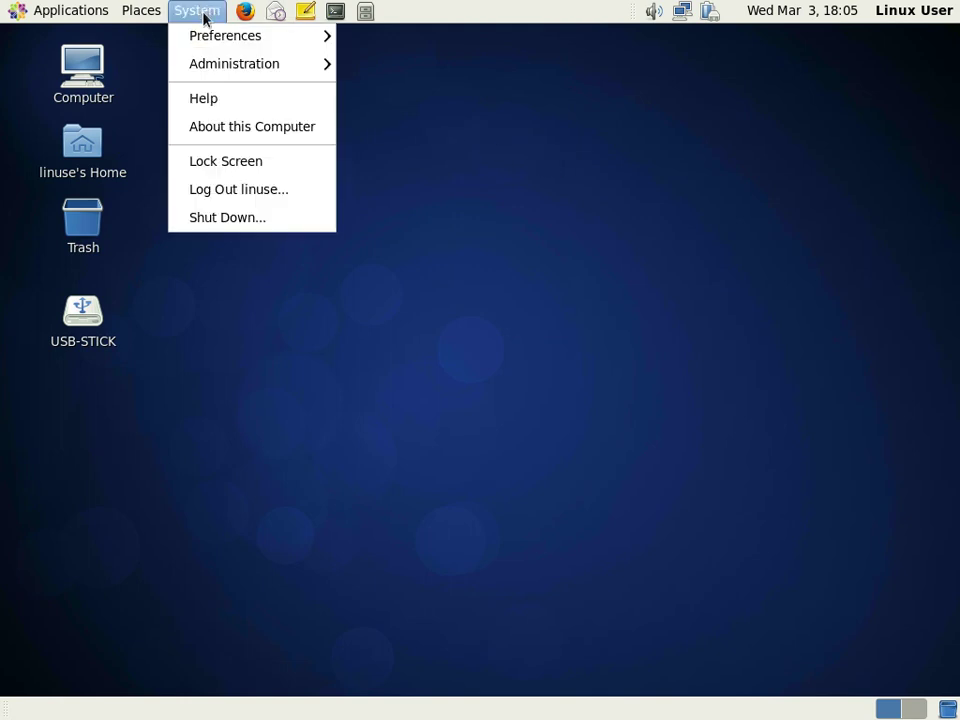
- Launch Add/Remove Software from System > Administration and search for vala
mouse_move(229, 64)
left_click(404, 66)
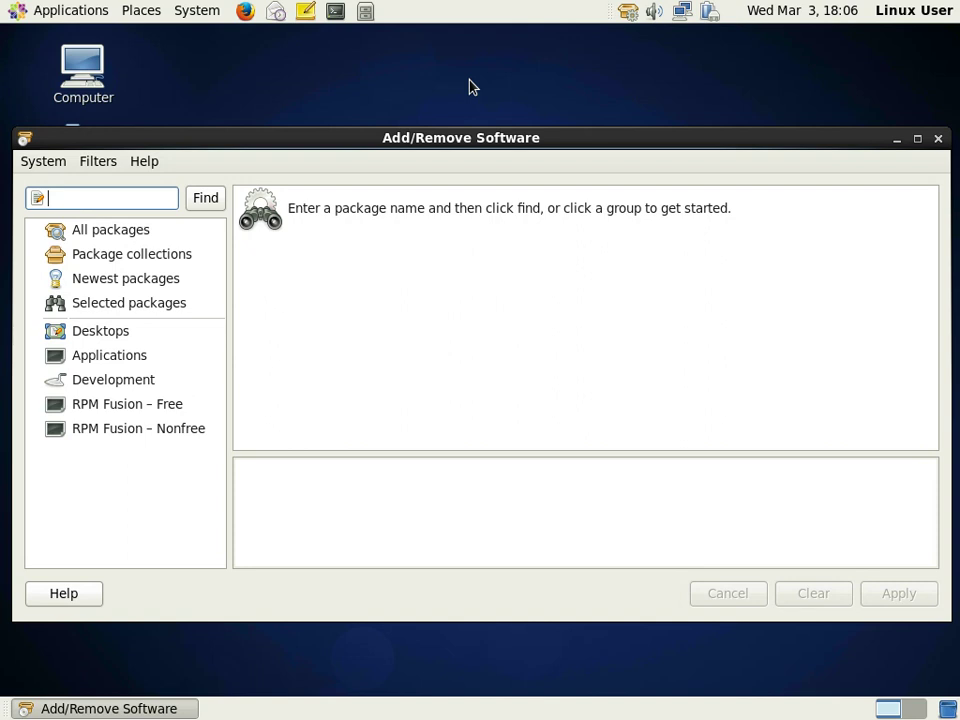
type("vala")
key("Return")
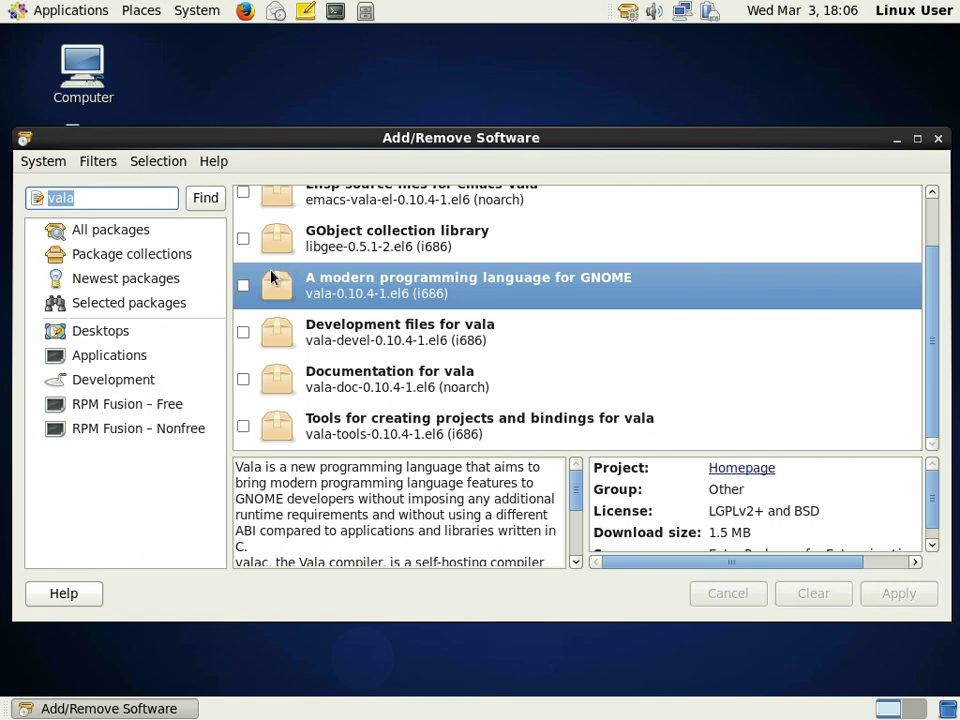
- Mark vala, vala-devel, vala-doc and vala-tools for installation
left_click(246, 288)
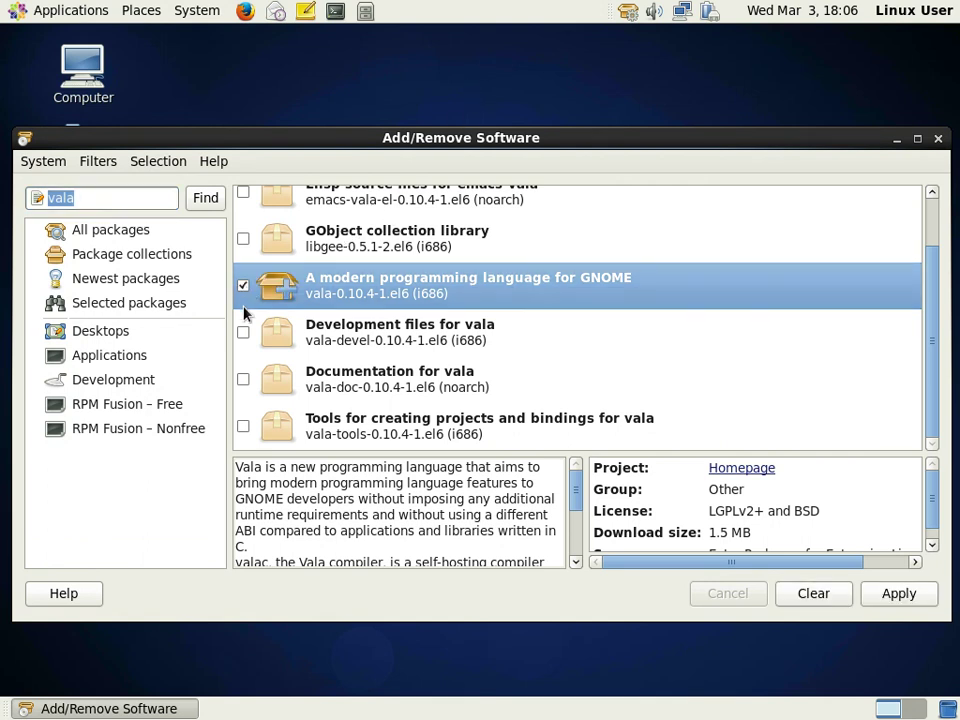
left_click(243, 333)
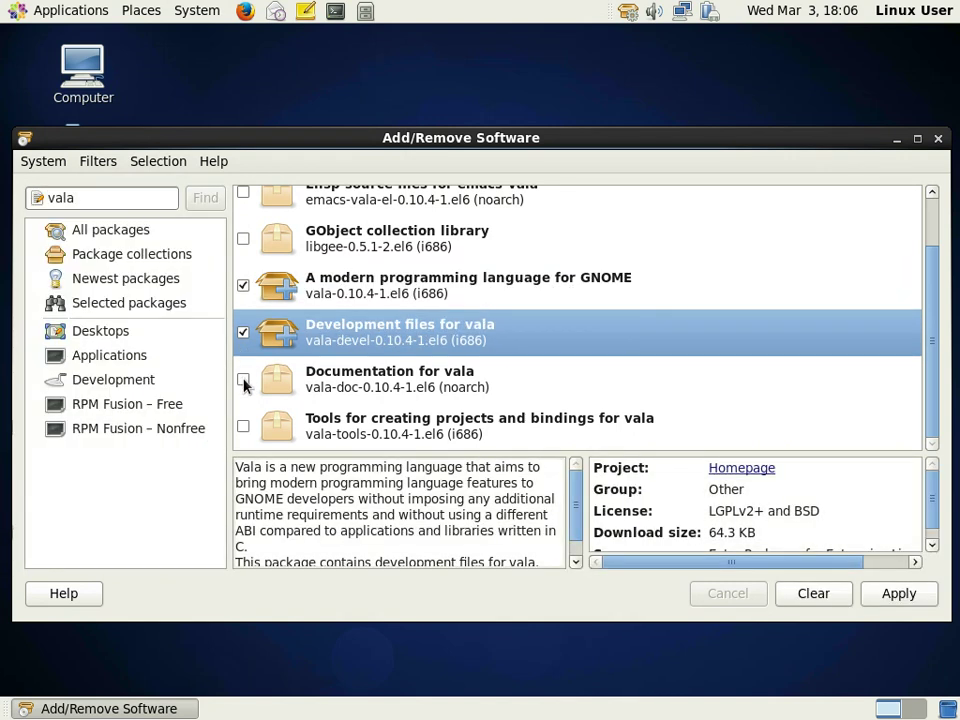
left_click(243, 380)
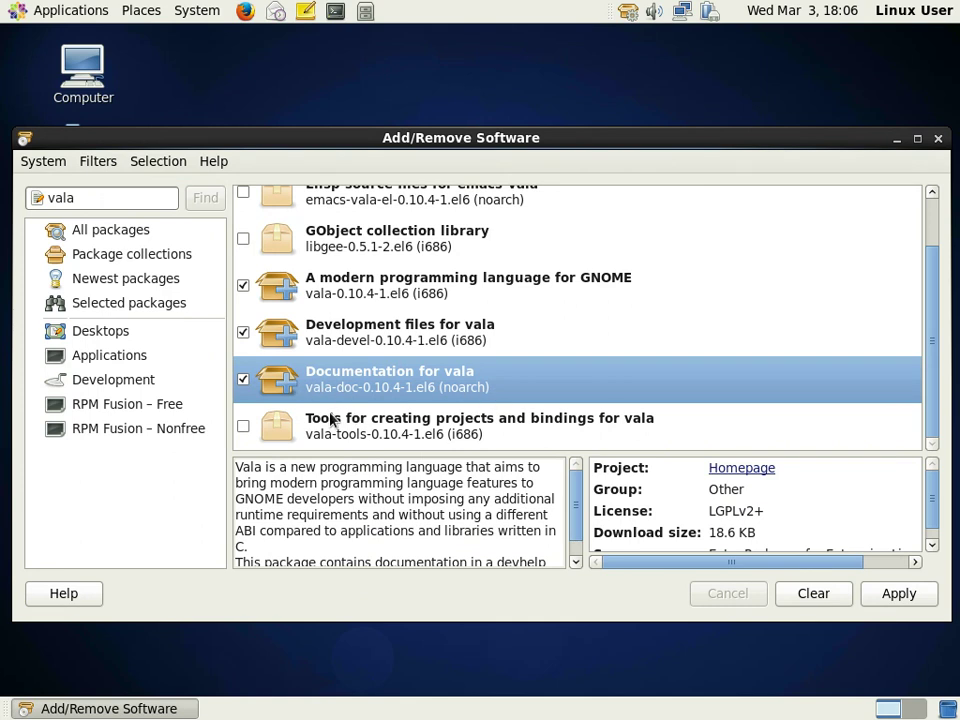
left_click(243, 427)
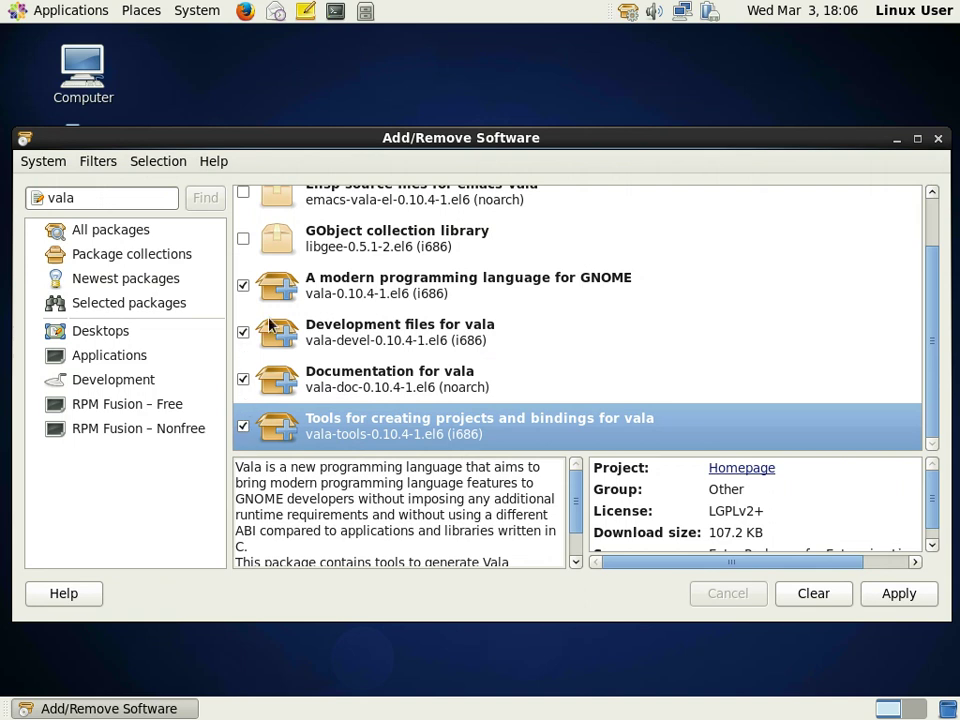
- Also mark libgee, emacs-vala-el and emacs-vala, then apply the installation
scroll(587, 276, "up", 3)
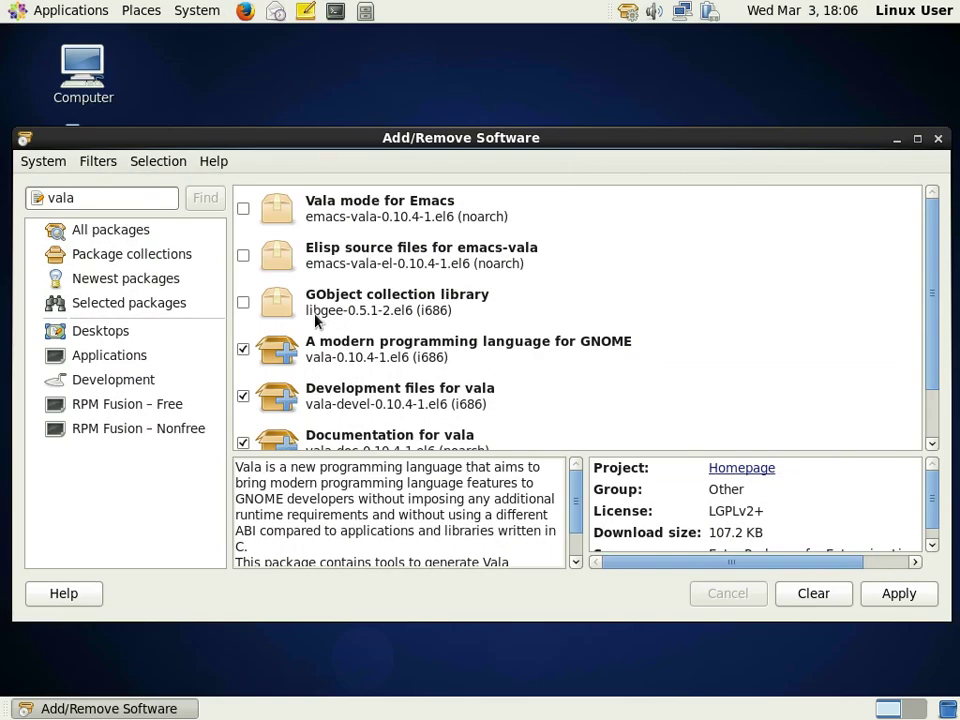
left_click(243, 303)
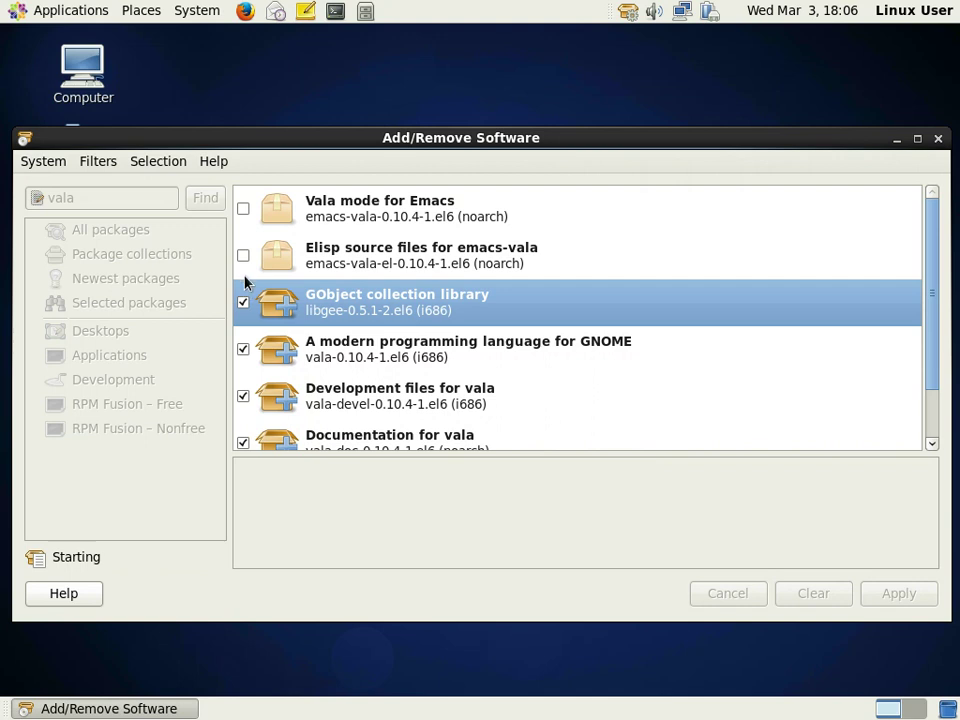
left_click(243, 256)
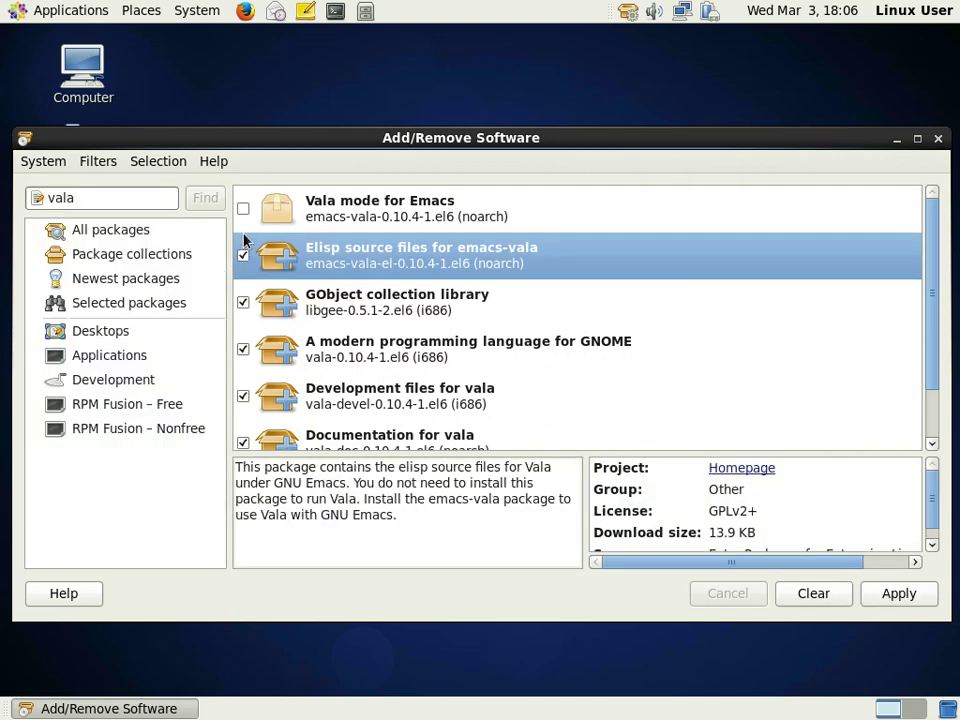
left_click(243, 210)
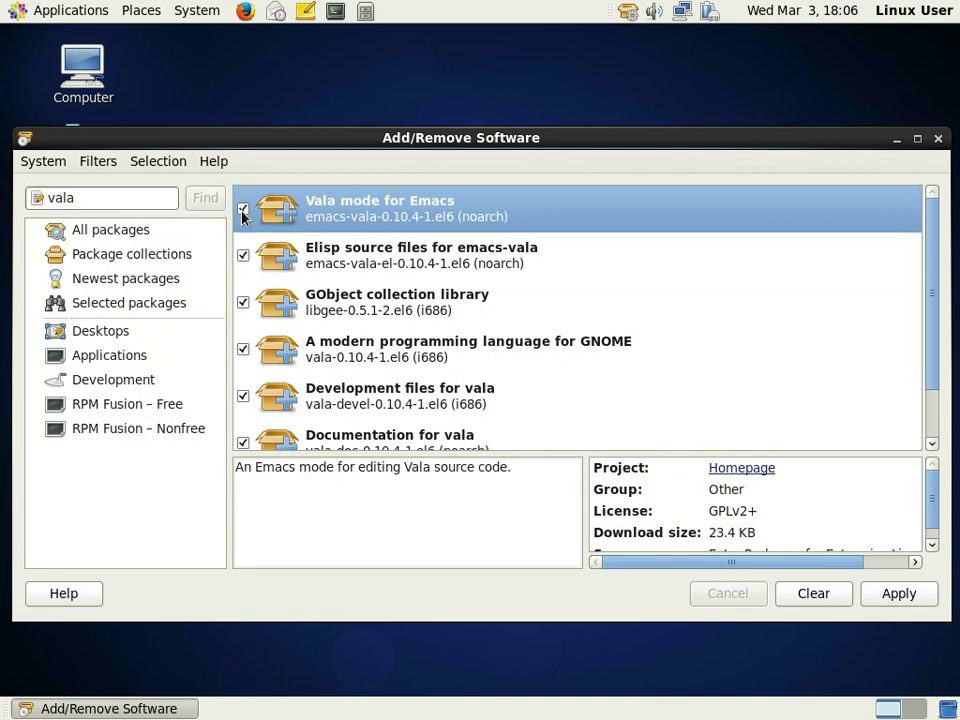
scroll(685, 334, "down", 1)
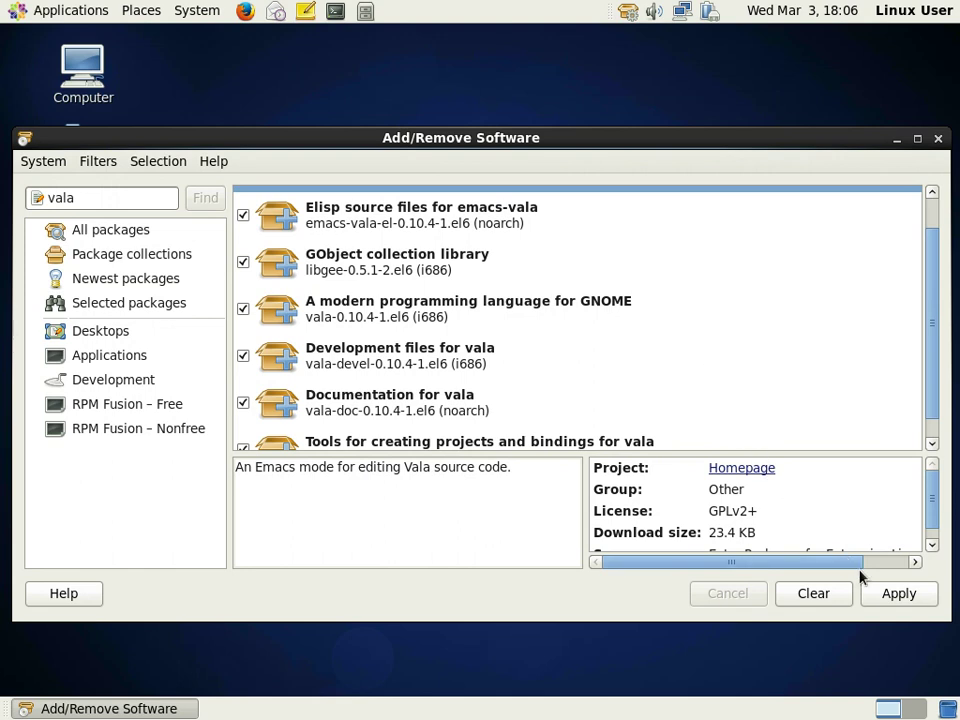
left_click(895, 596)
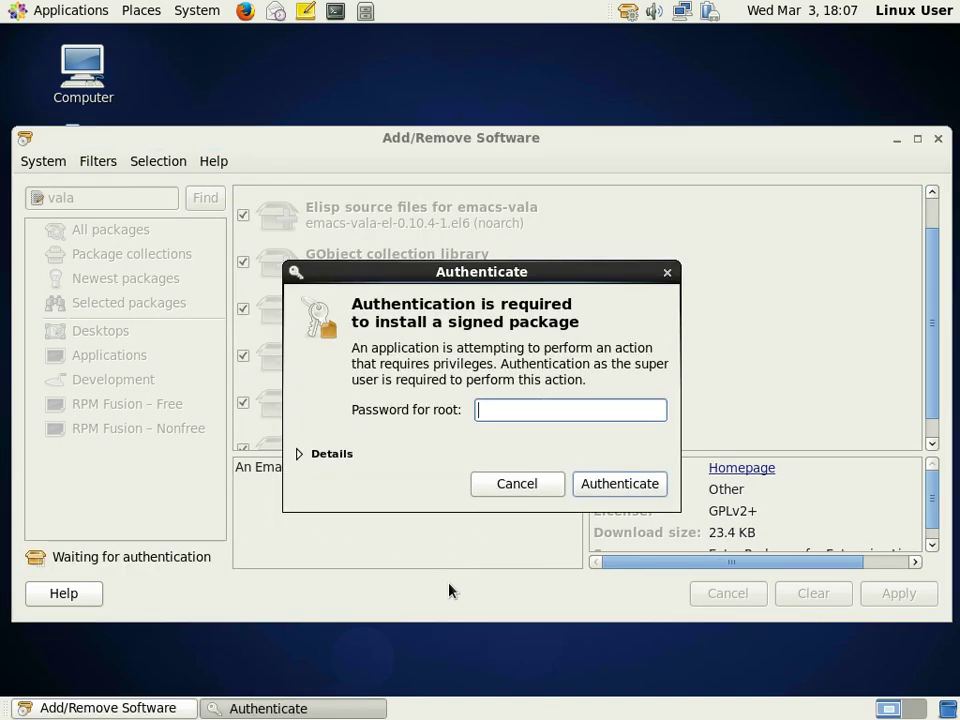
- Authenticate with the root password so the marked packages start installing
key("Return")
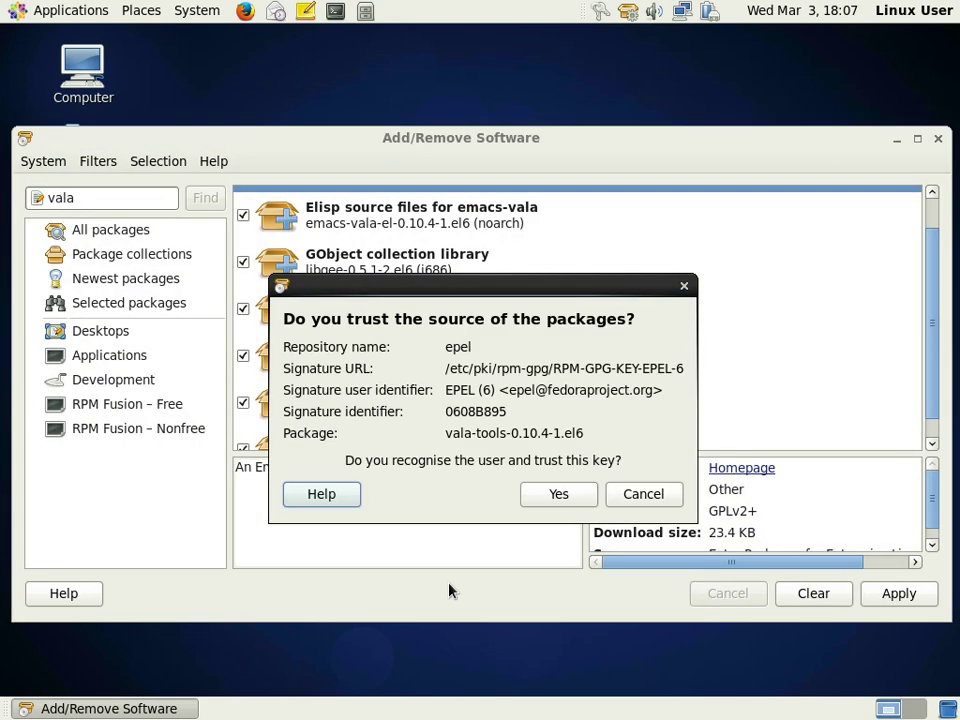
- Trust the epel signing key, re-authenticate as root, finish installing, and close Add/Remove Software
left_click(556, 494)
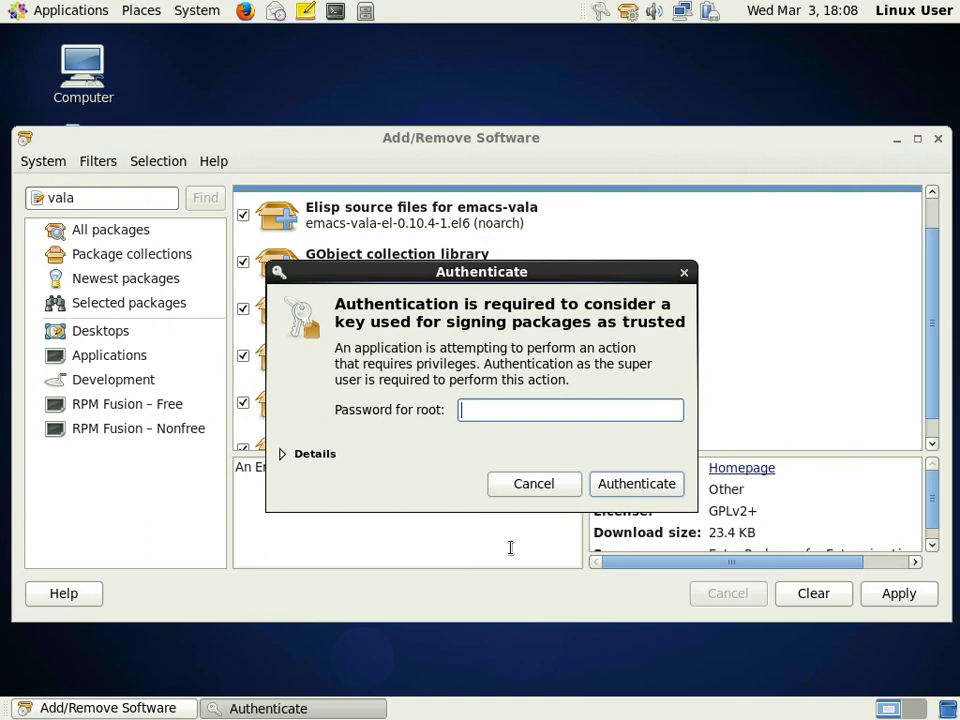
type("******")
key("Return")
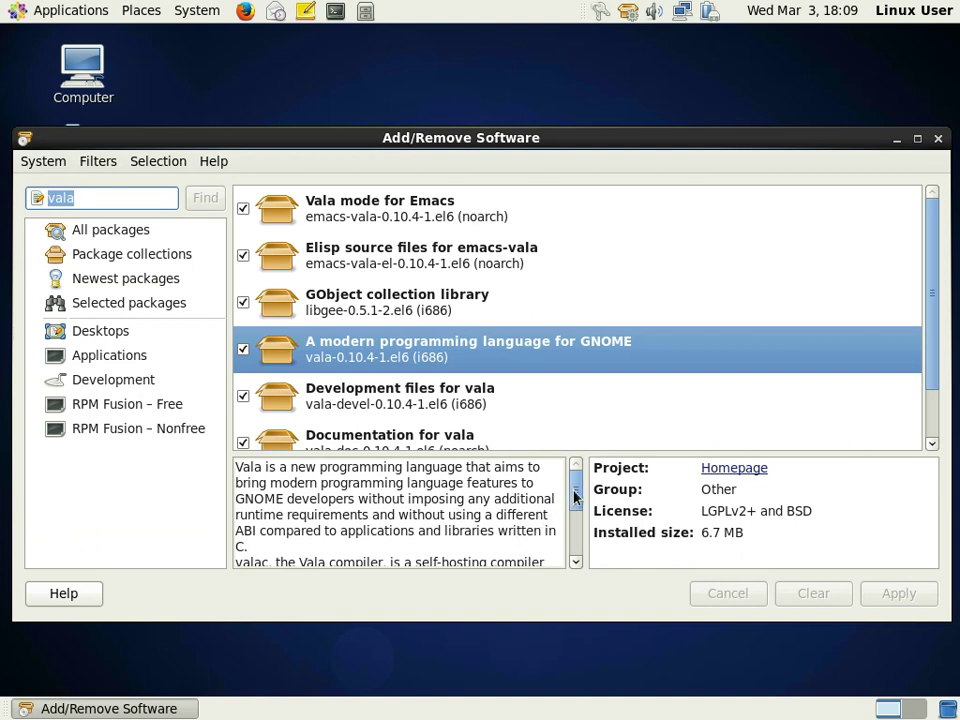
left_click_drag(575, 495, 573, 541)
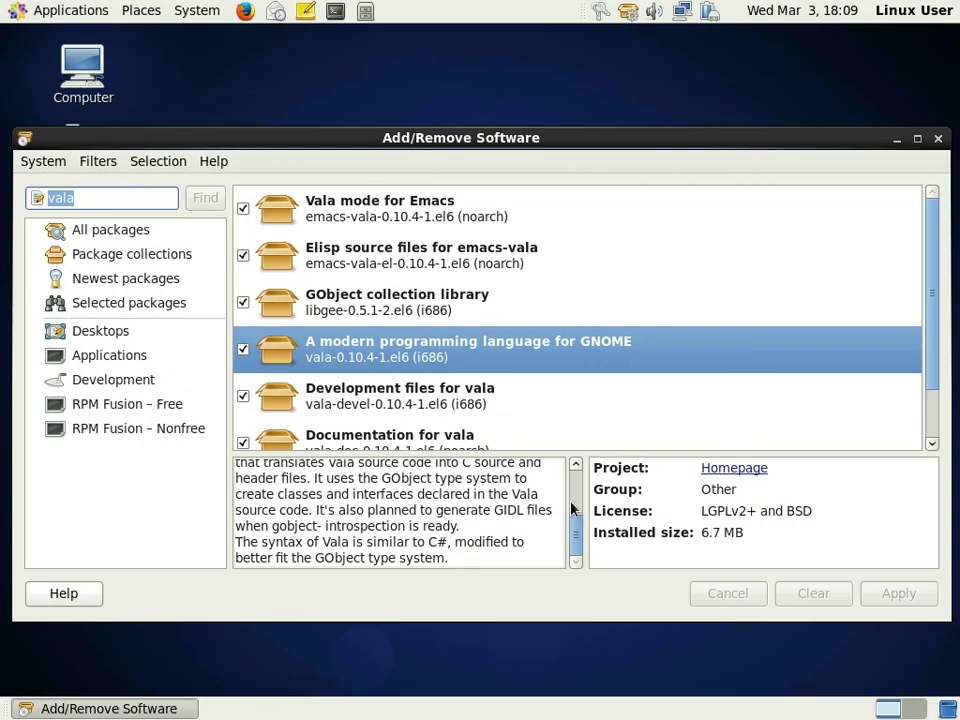
left_click(937, 140)
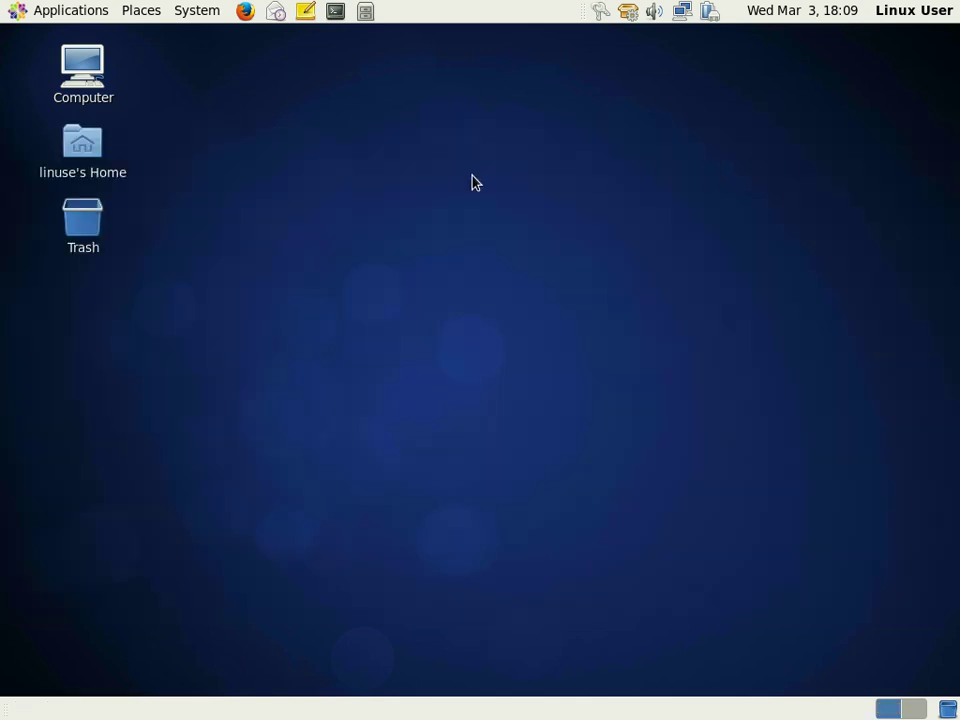
- In a new terminal window, run valac with no arguments
left_click(337, 12)
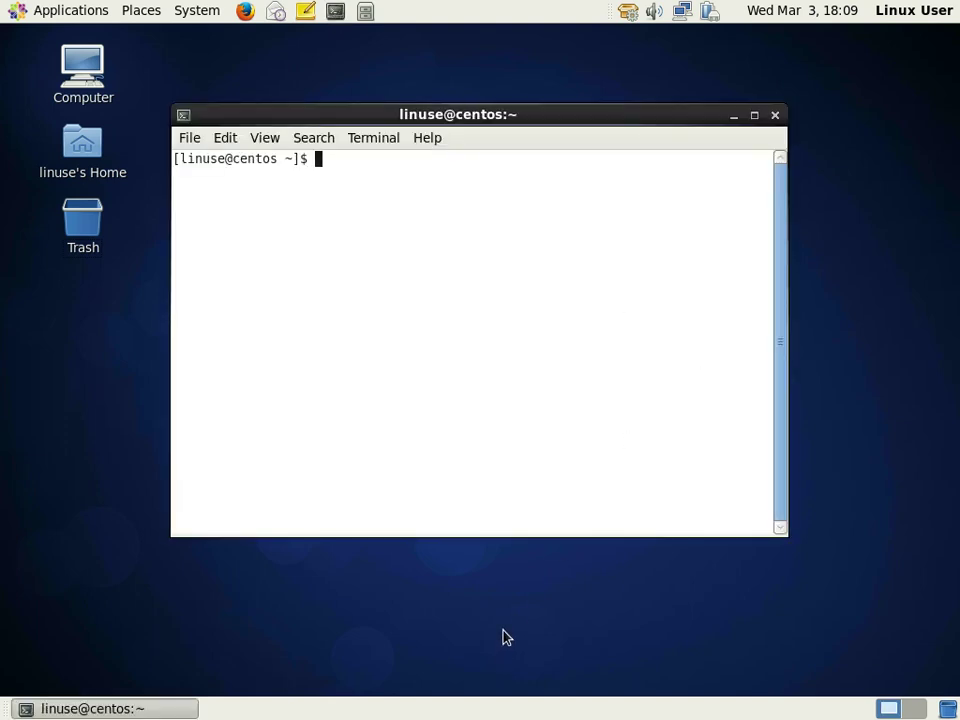
type("valac")
key("Return")
- Page through 'valac -? | more' help output, then open the valac man page
type("valac -? | more")
key("Return")
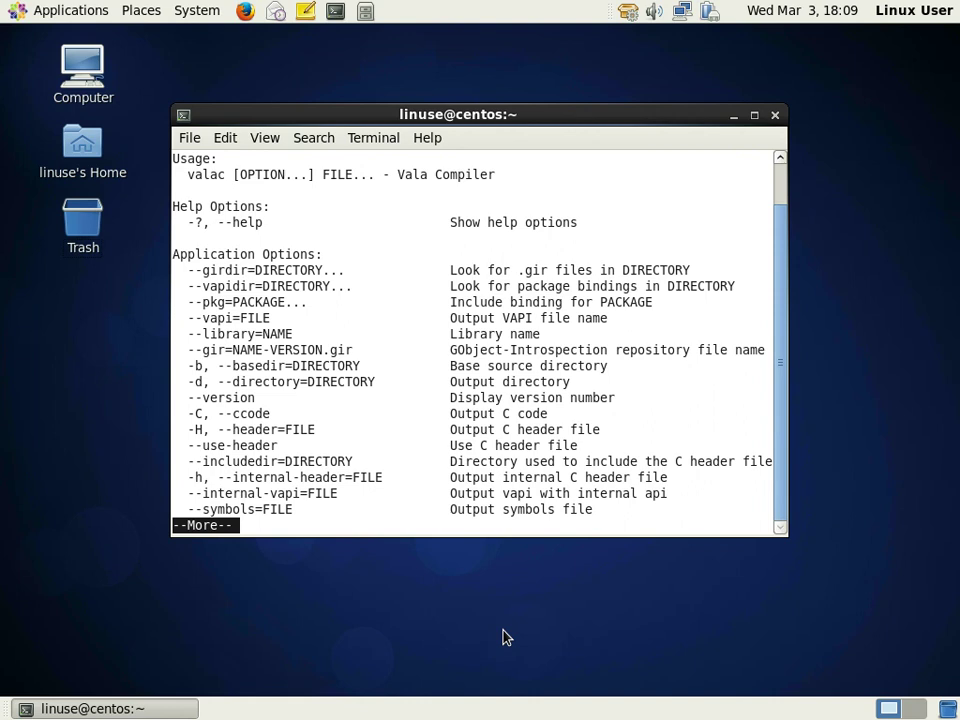
key("space")
key("space")
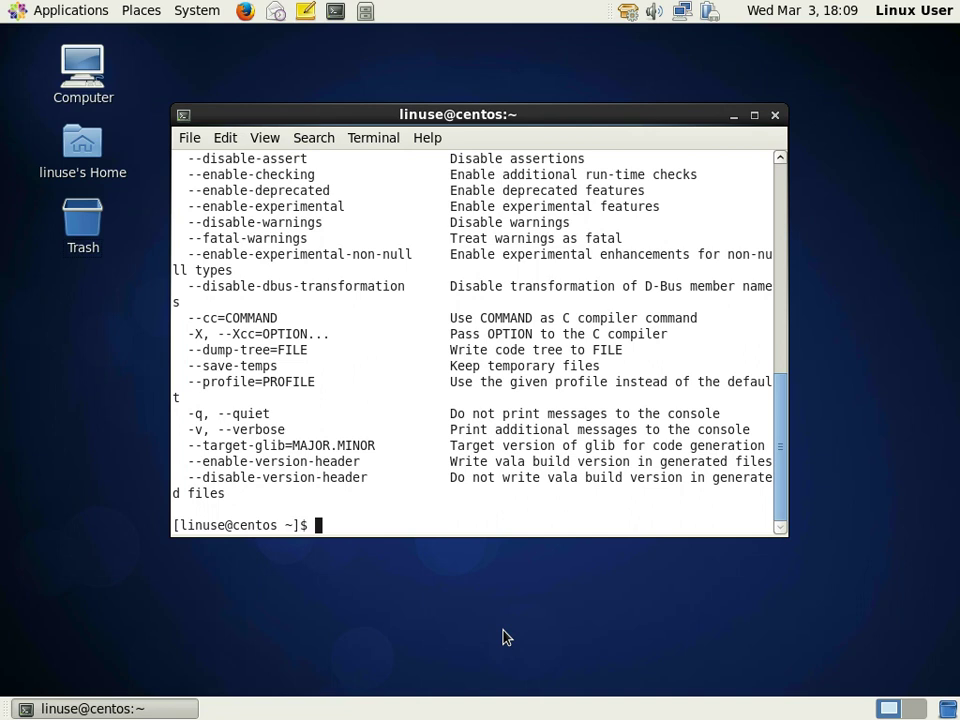
type("man valac")
key("Return")
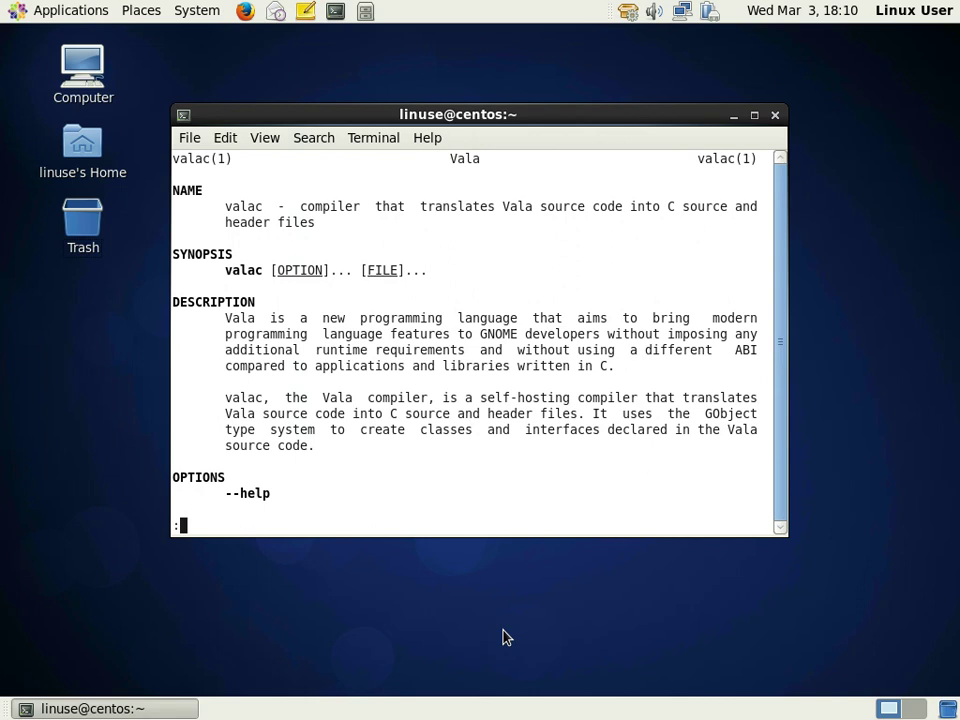
- Scroll the valac man page down to AUTHORS, quit it, and open the home-folder file browser
key("Down")
key("Down")
key("Down")
key("Down")
key("Down")
key("Down")
key("Down")
key("Down")
key("Down")
key("Down")
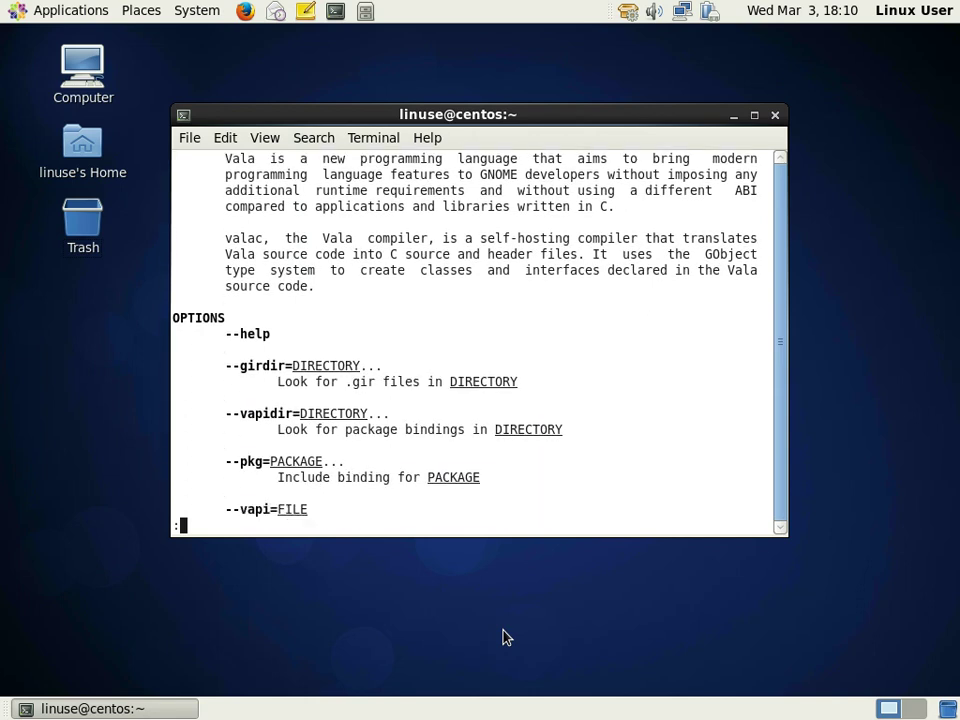
key("Down")
key("Down")
key("Down")
key("Down")
key("Down")
key("Down")
key("Down")
key("Down")
key("Down")
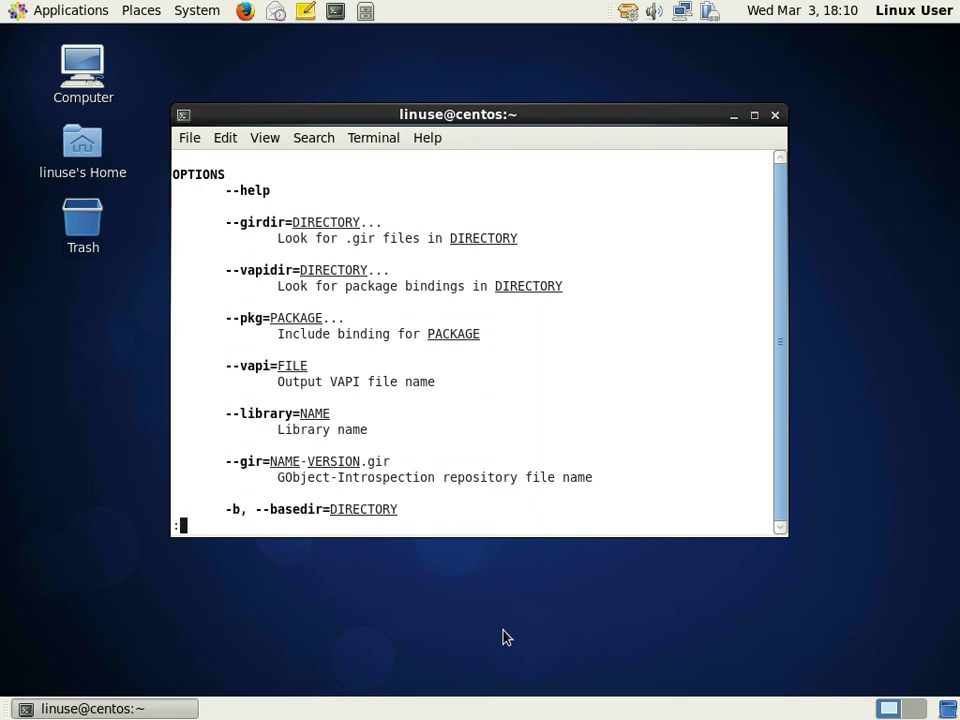
key("Down")
key("Down")
key("Down")
key("Down")
key("Down")
key("Down")
key("Down")
key("Down")
key("Down")
key("Down")
key("Down")
key("Down")
key("Down")
key("Down")
key("Down")
key("Down")
key("Down")
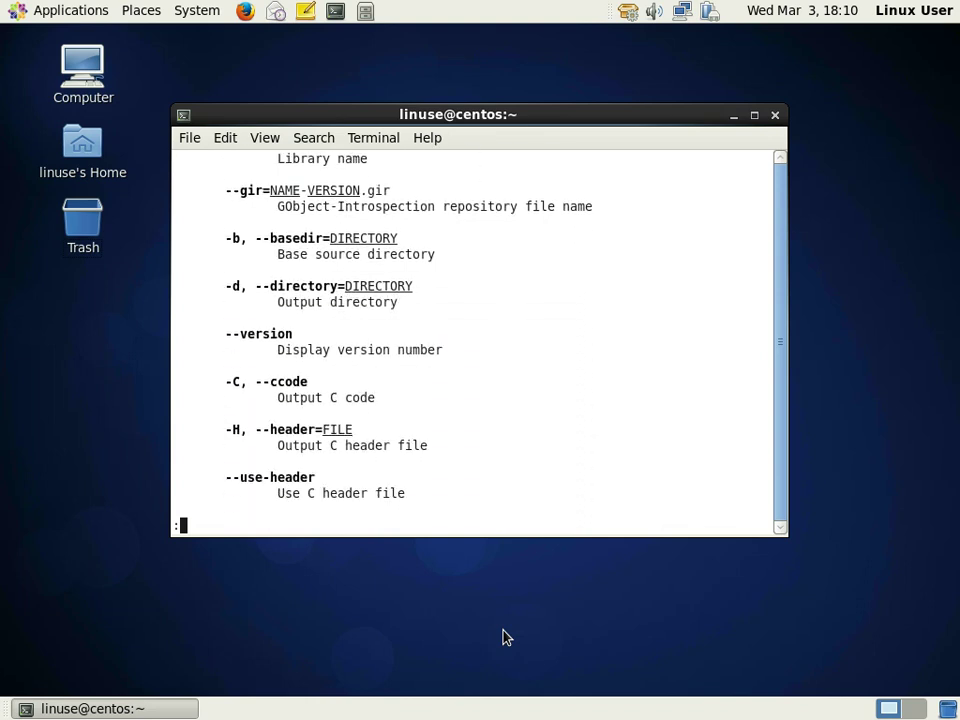
key("Down")
key("Down")
key("Down")
key("Down")
key("Down")
key("Down")
key("Down")
key("Down")
key("Down")
key("Down")
key("Down")
key("Down")
key("Down")
key("Down")
key("Down")
key("Down")
key("Down")
key("Down")
key("Down")
key("Down")
key("Down")
key("Down")
key("Down")
key("Down")
key("Down")
key("Down")
key("Down")
key("Down")
key("Down")
key("Down")
key("Down")
key("Down")
key("Down")
key("Down")
key("Down")
key("Down")
key("Down")
key("Down")
key("Down")
key("Down")
key("Down")
key("Down")
key("Down")
key("Down")
key("Down")
key("Down")
key("Down")
key("Down")
key("Down")
key("Down")
key("Down")
key("Down")
key("Down")
key("Down")
key("Down")
key("Down")
key("Down")
key("Down")
key("Down")
key("Down")
key("Down")
key("Down")
key("Down")
key("Down")
key("Down")
key("Down")
key("Down")
key("Down")
key("Down")
key("Down")
key("Down")
key("Down")
key("Down")
key("Down")
key("Down")
key("Down")
key("Down")
key("Down")
key("Down")
key("Down")
key("Down")
key("Down")
key("Down")
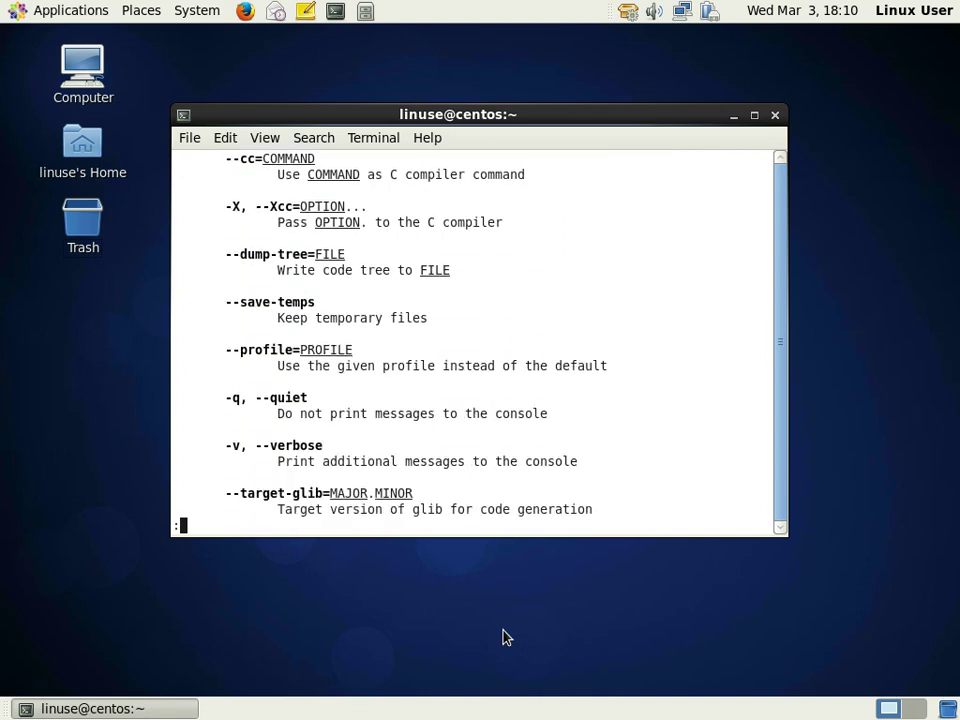
key("Down")
key("Down")
key("Down")
key("Down")
key("Down")
key("Down")
key("Down")
key("Down")
key("Down")
key("Down")
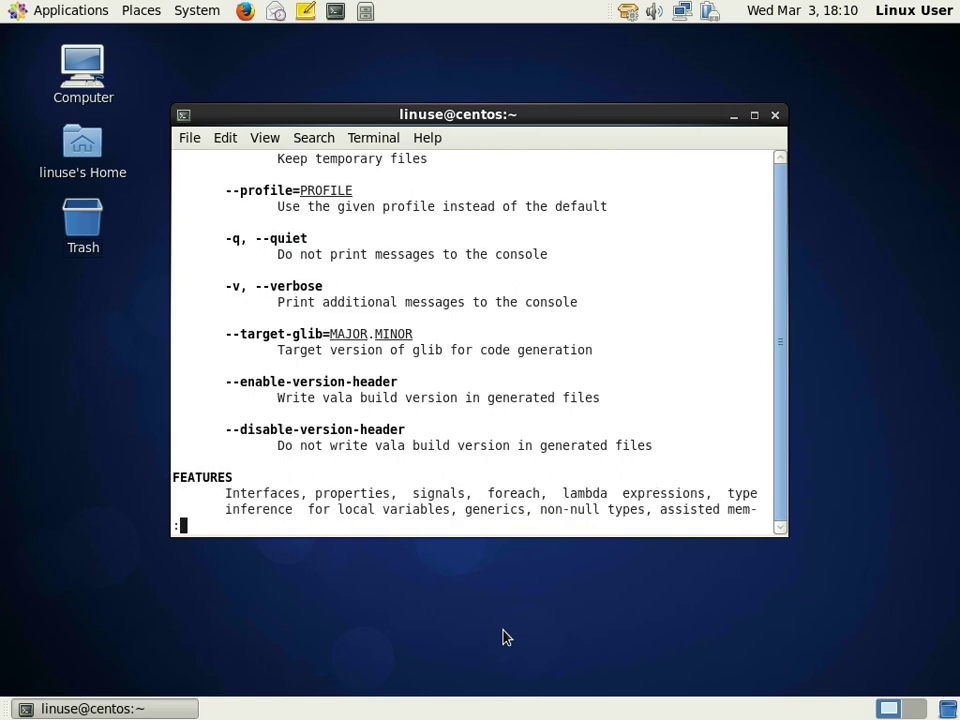
key("Down")
key("Down")
key("Down")
key("Down")
key("Down")
key("Down")
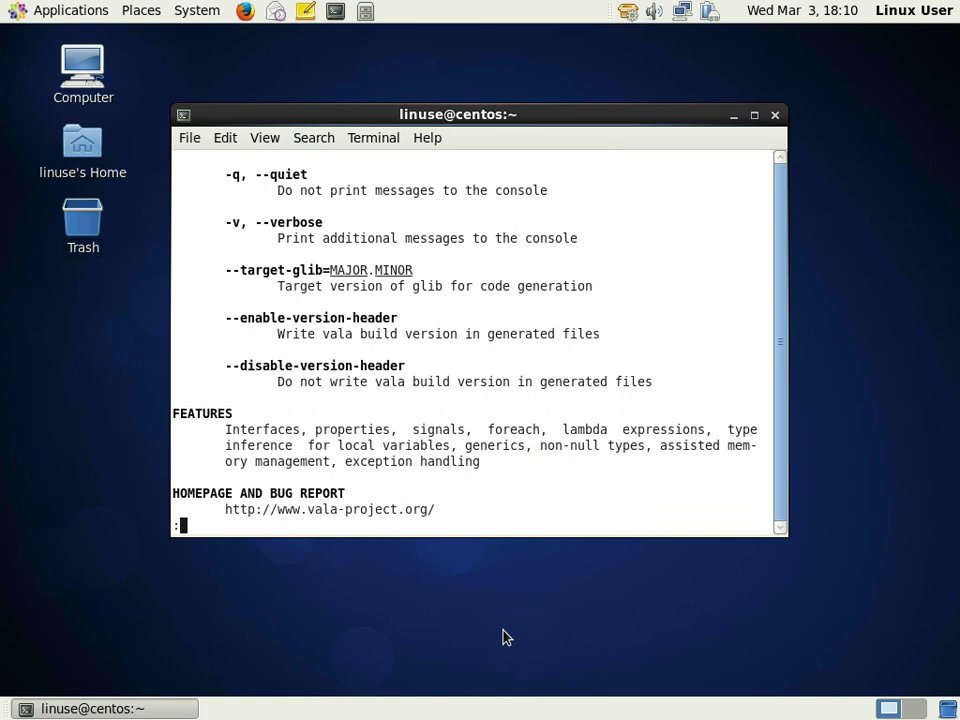
key("Down")
key("Down")
key("Down")
key("Down")
key("Down")
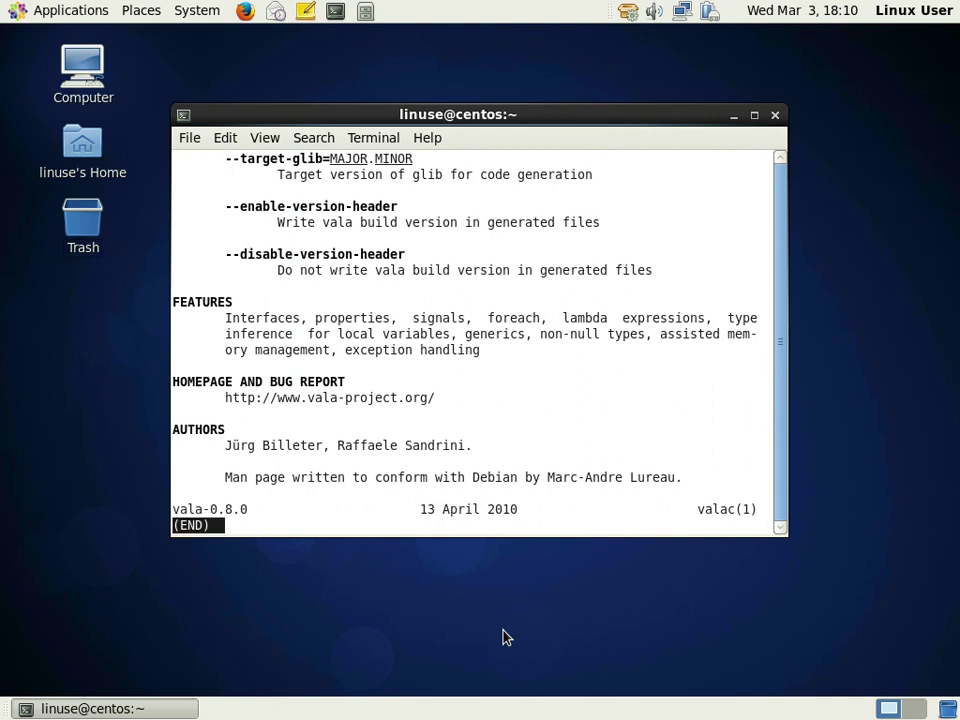
key("q")
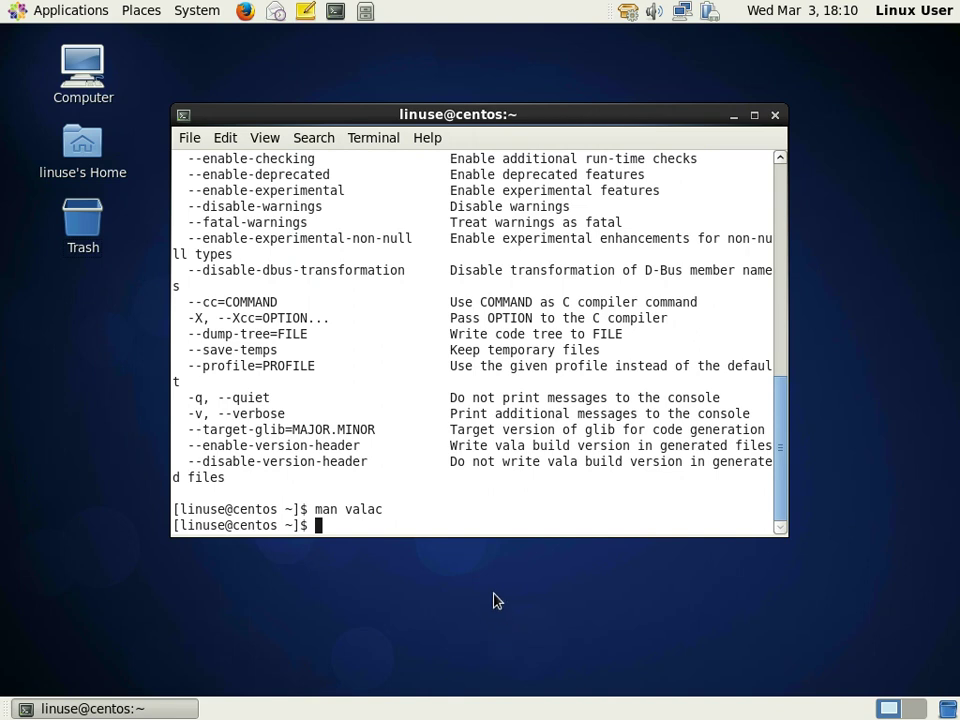
left_click(275, 12)
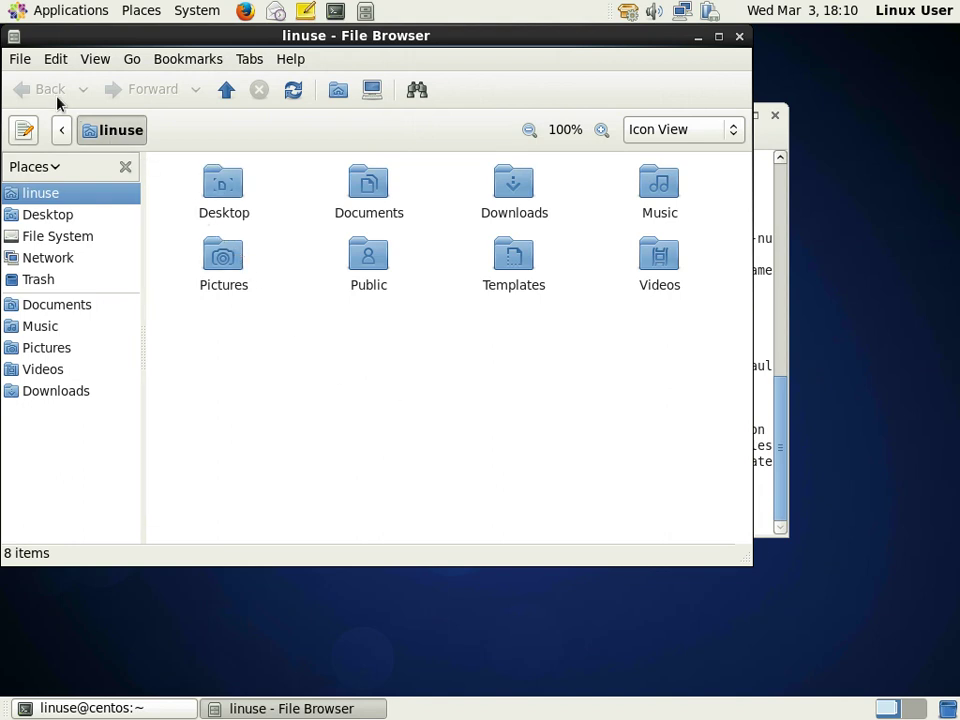
- Create and open a Projects folder in the home folder, then minimize the file browser
left_click(22, 61)
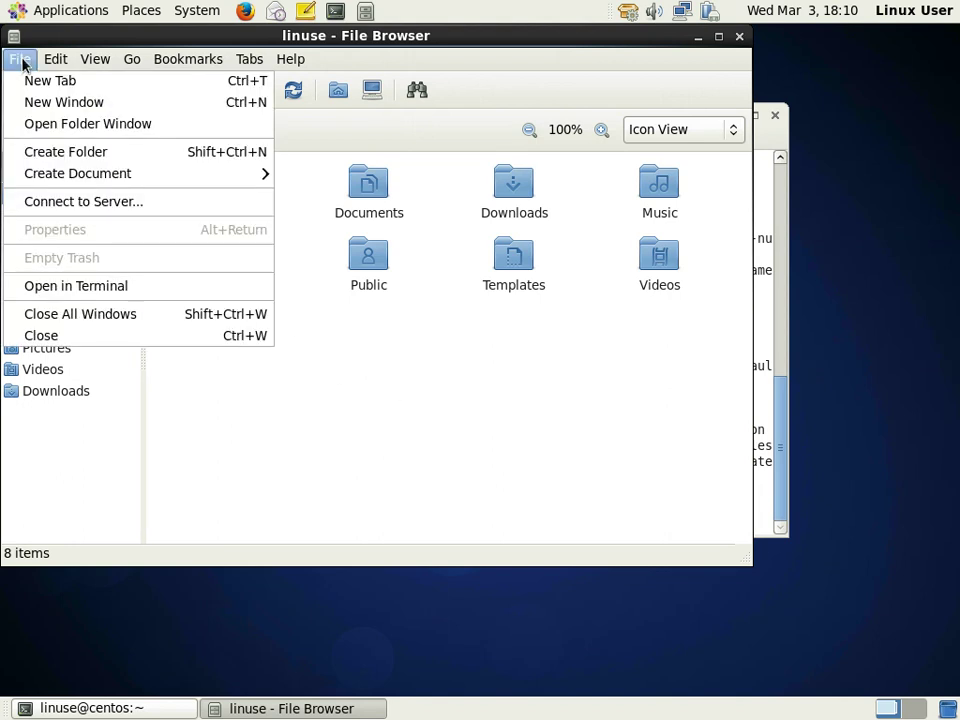
left_click(100, 159)
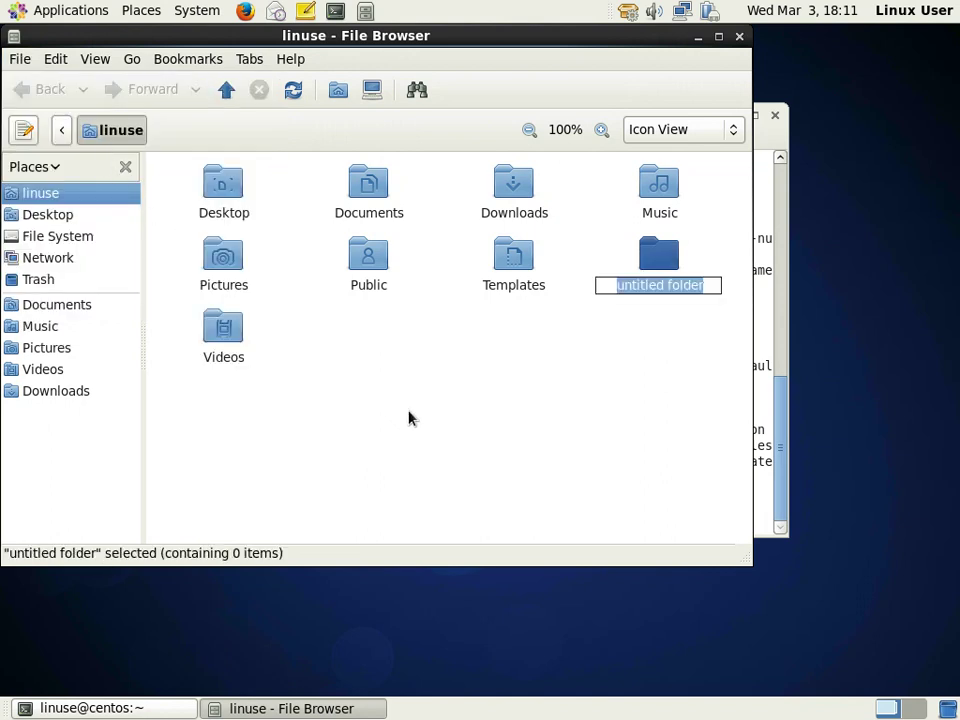
type("P")
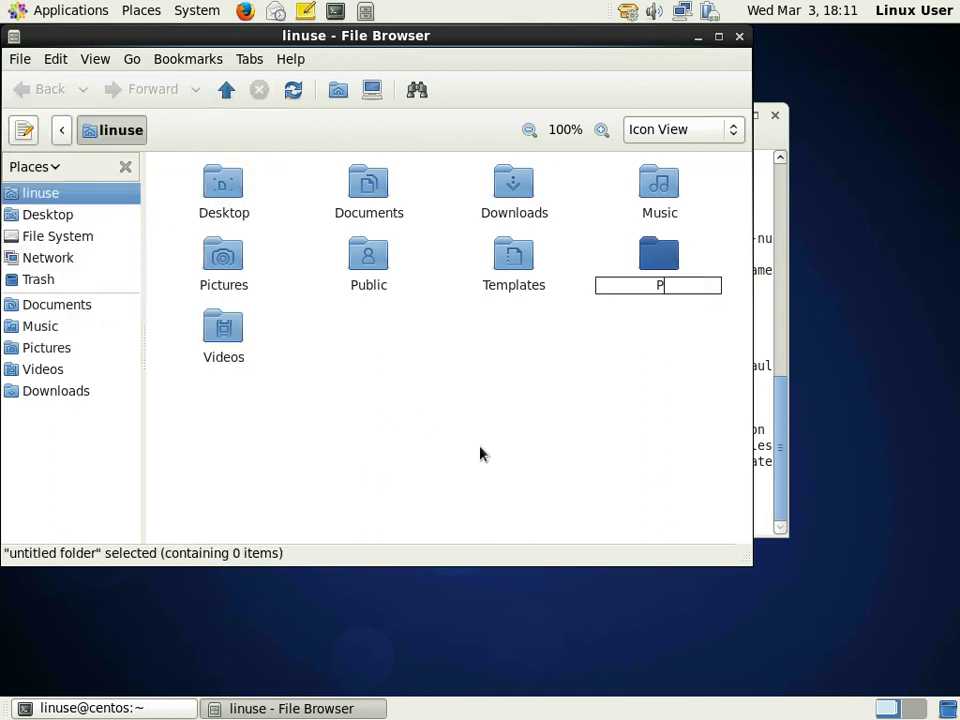
type("rojects")
key("Return")
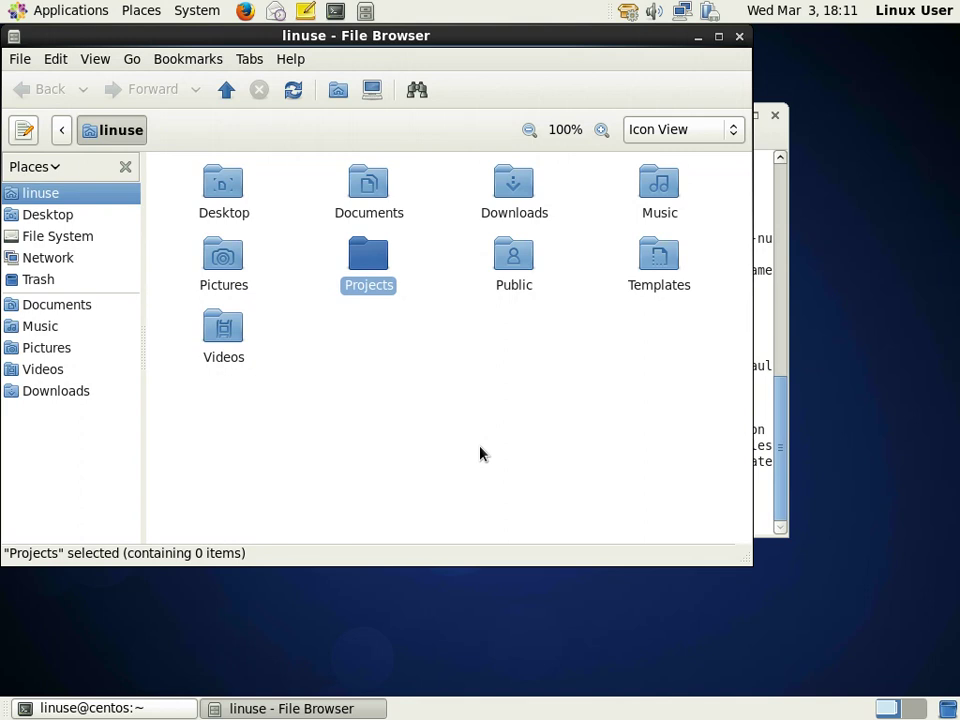
double_click(377, 275)
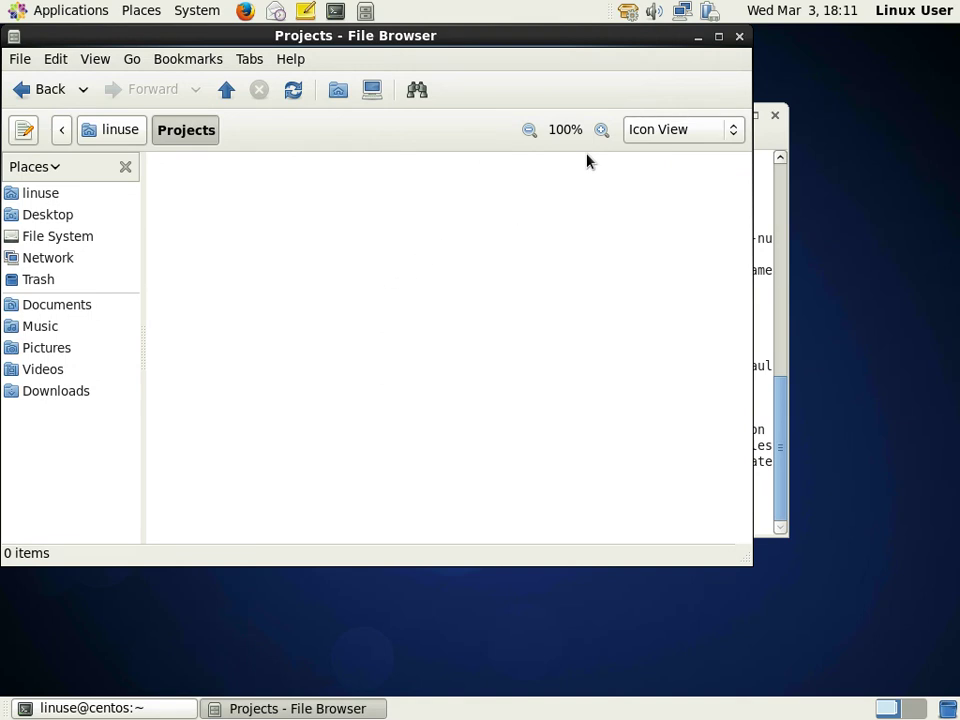
left_click(697, 38)
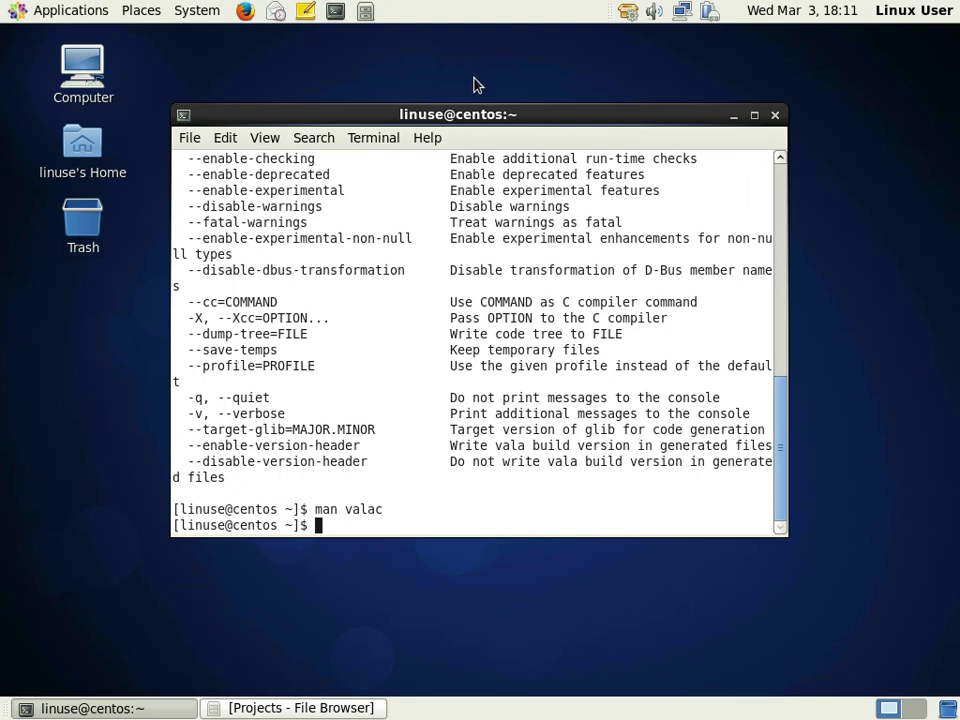
- Print the working directory with pwd and list the home directory with ls
type("pwd")
key("Return")
type("pwd")
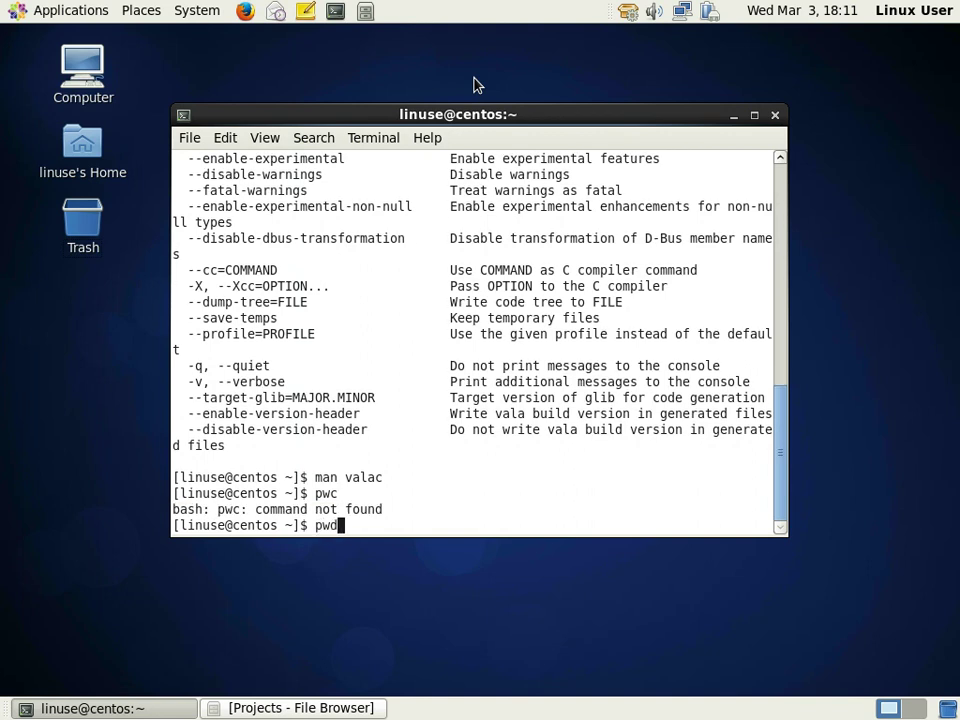
key("Return")
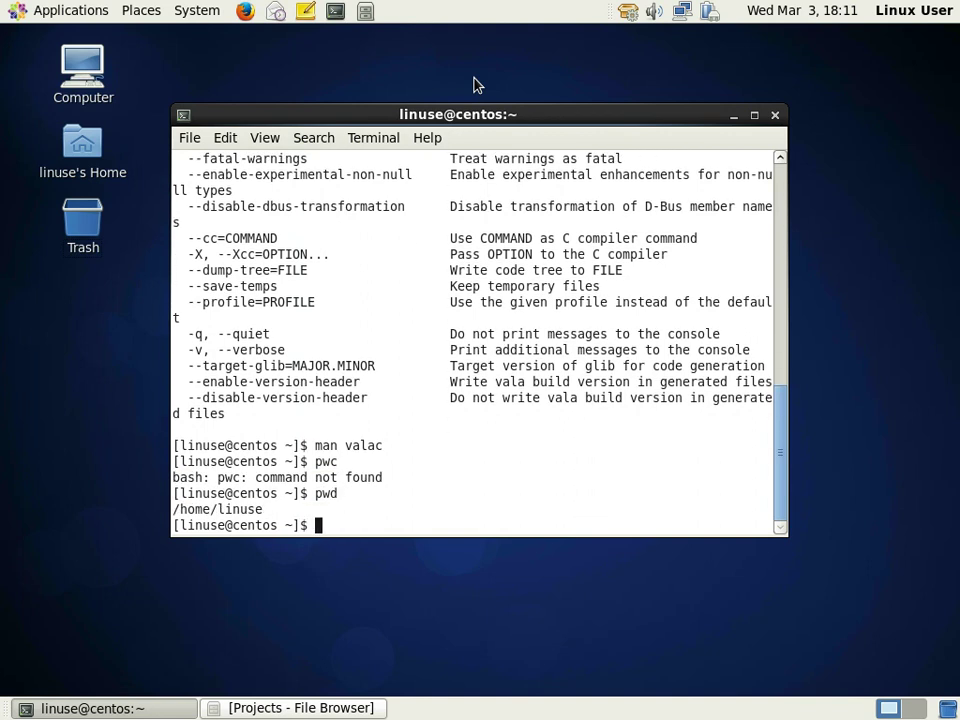
type("ls")
key("Return")
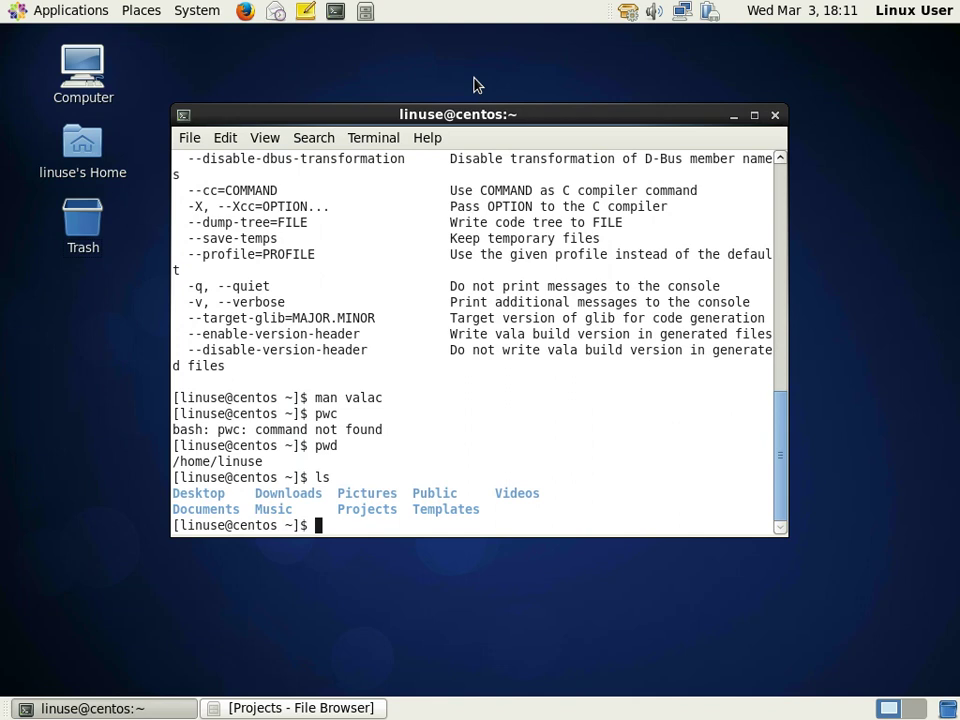
- Change into Projects and launch Emacs on a new hello.vala file
type("cd Projects")
key("Return")
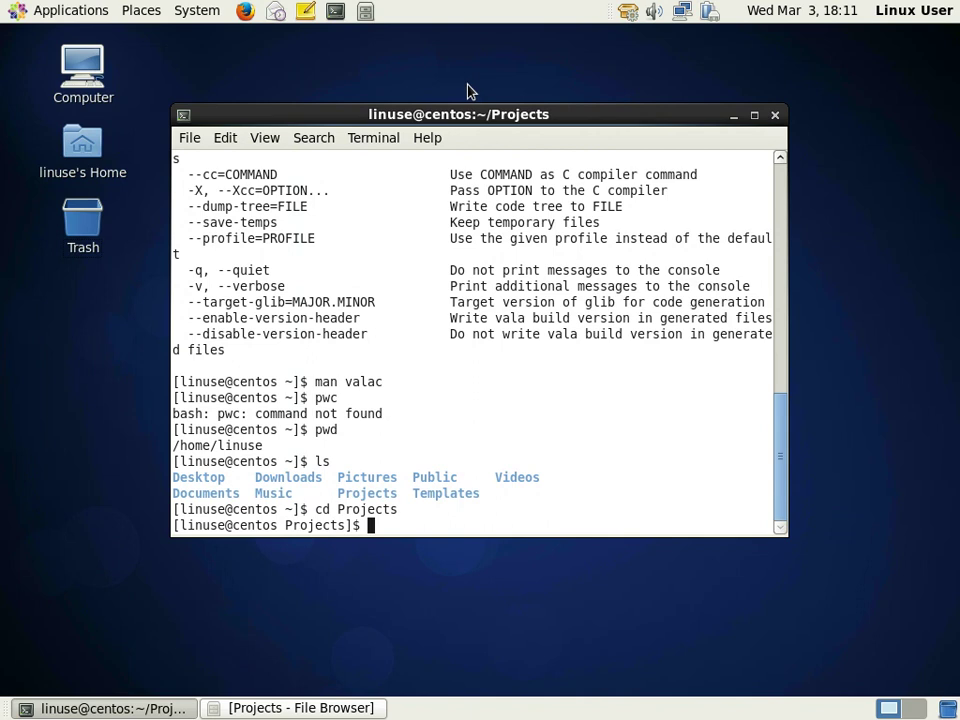
type("emacs hello.vala")
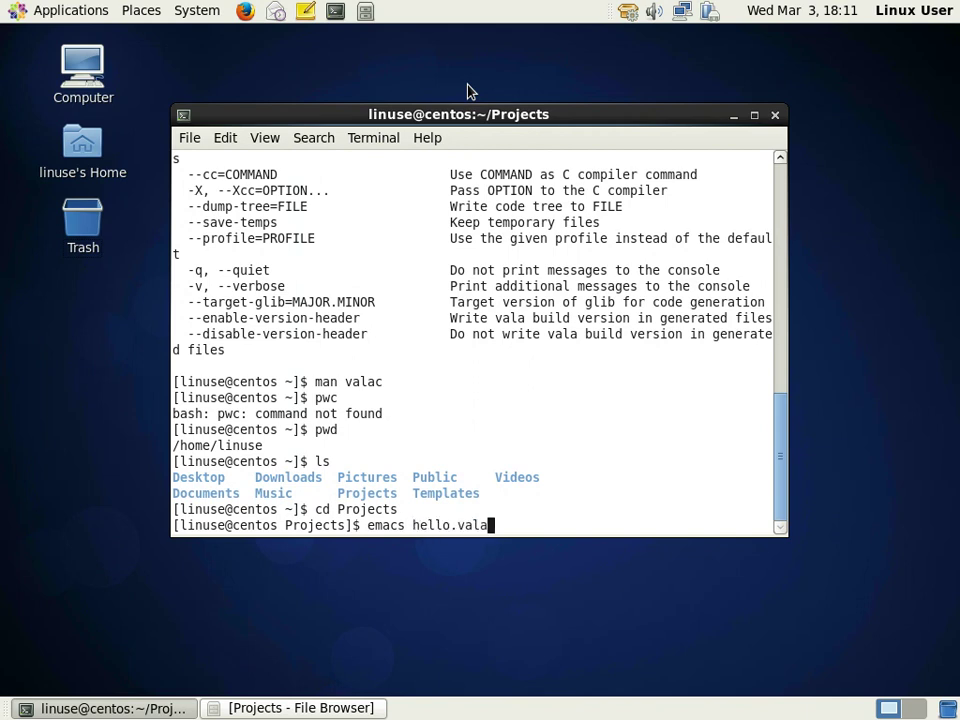
key("Return")
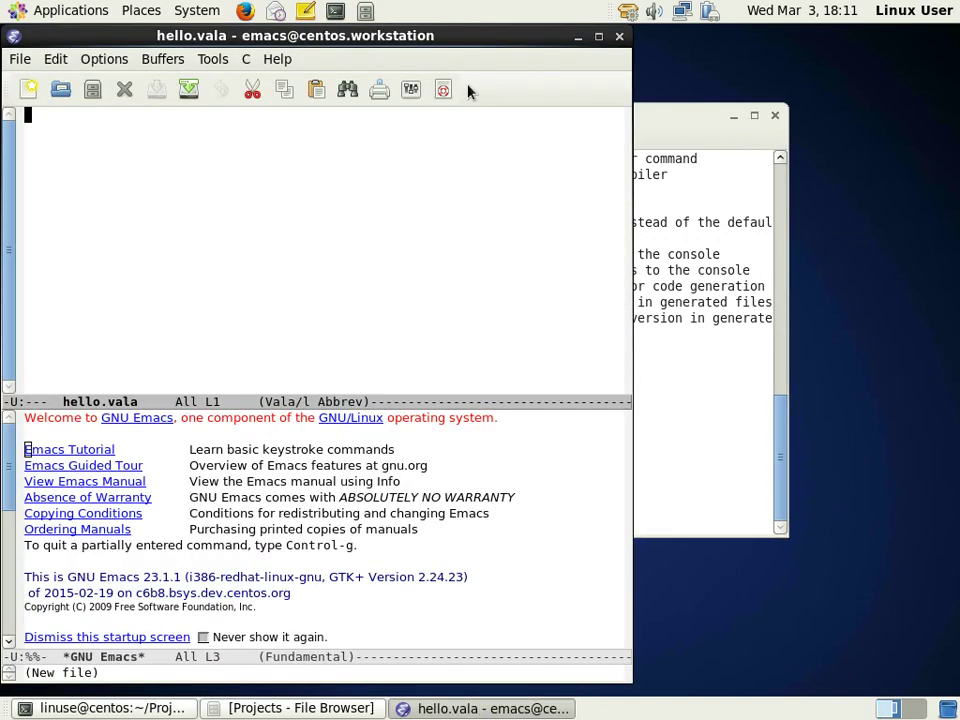
- Type 'using GLib;', 'public class Hello : Object {', and begin an indented 'public stati' line
type("using GLib;")
key("Return")
key("Return")
type("public class Hello : Object")
key("Return")
type("{")
key("Return")
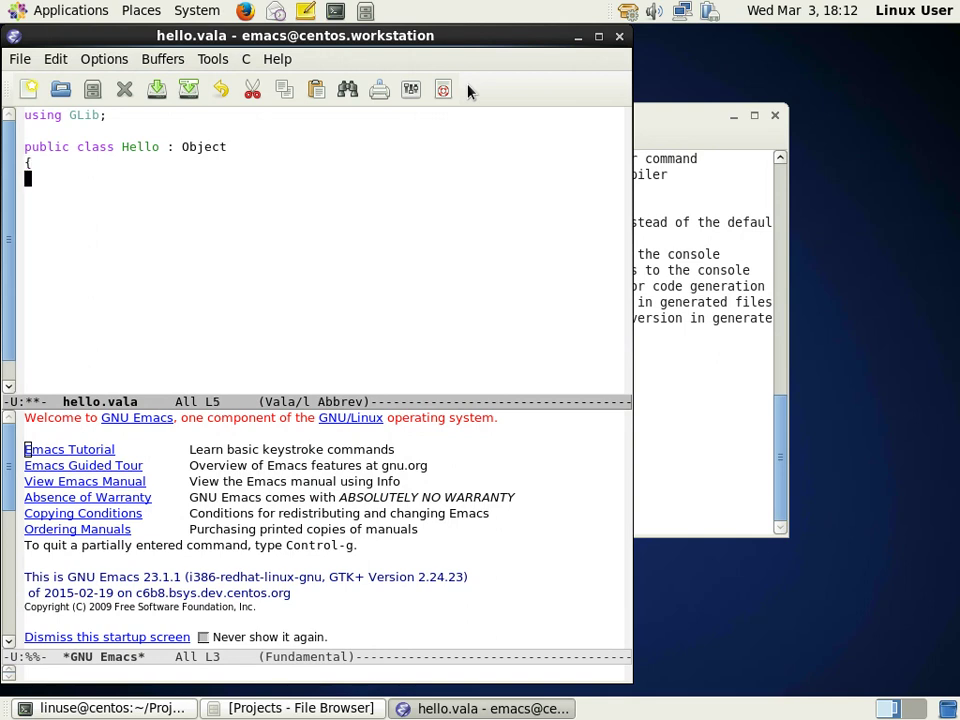
key("Tab")
type("public")
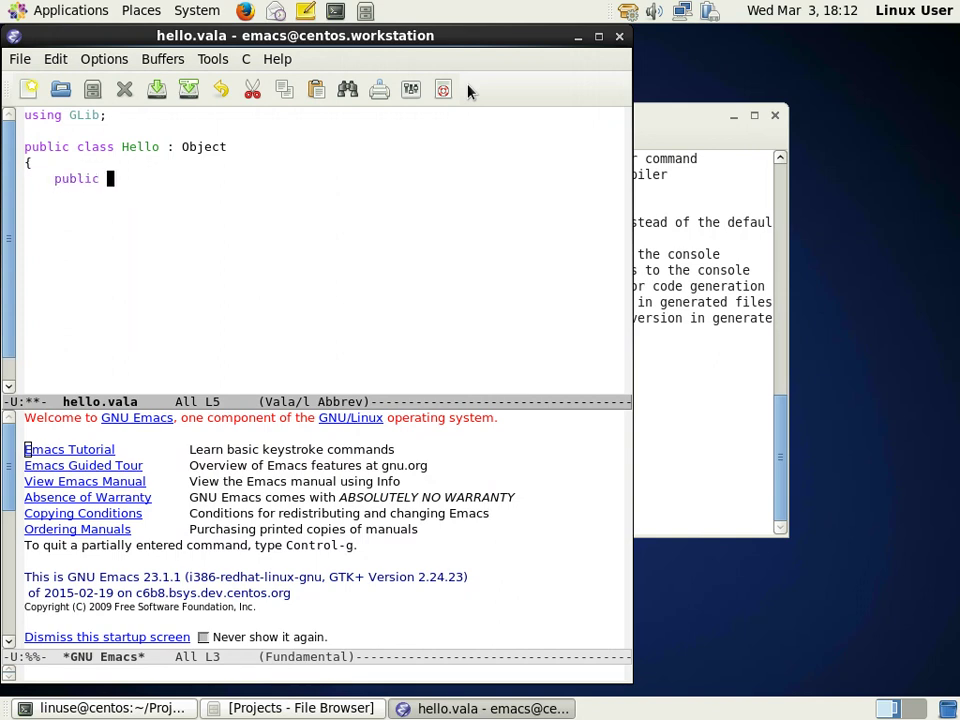